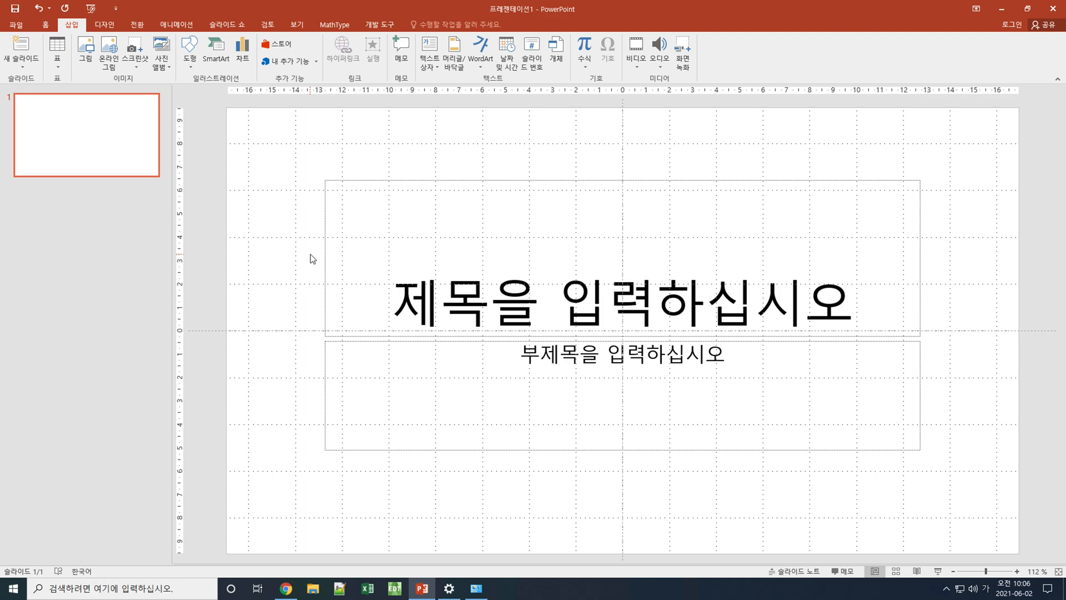
# Delete the title and subtitle placeholders from the slide.
pyautogui.moveTo(290, 157)
pyautogui.mouseDown()
pyautogui.moveTo(565, 370)
pyautogui.moveTo(795, 457)
pyautogui.moveTo(938, 485)
pyautogui.mouseUp()
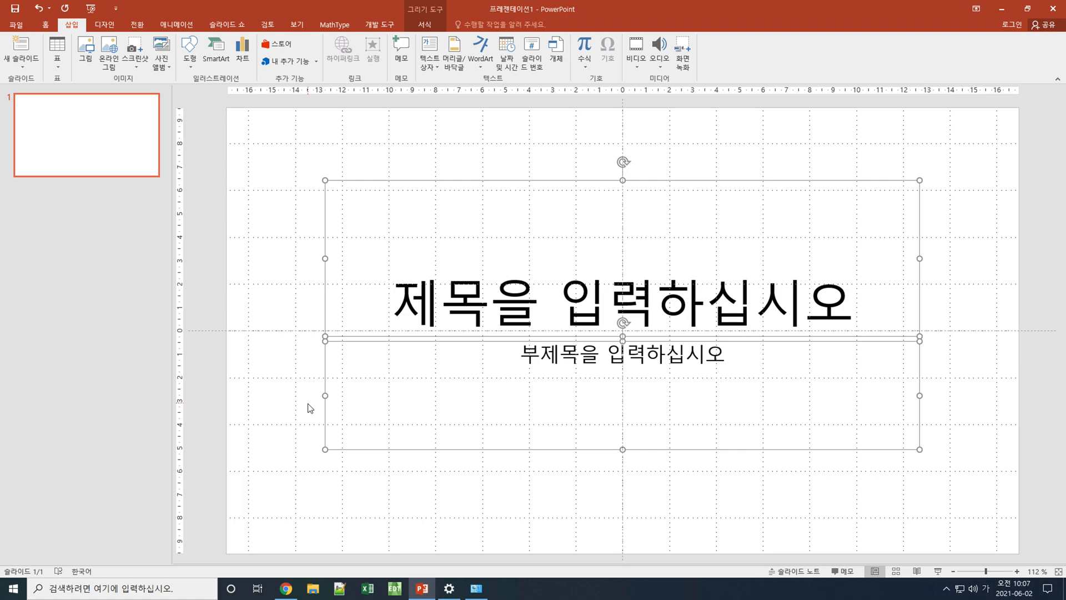
pyautogui.press('Delete')
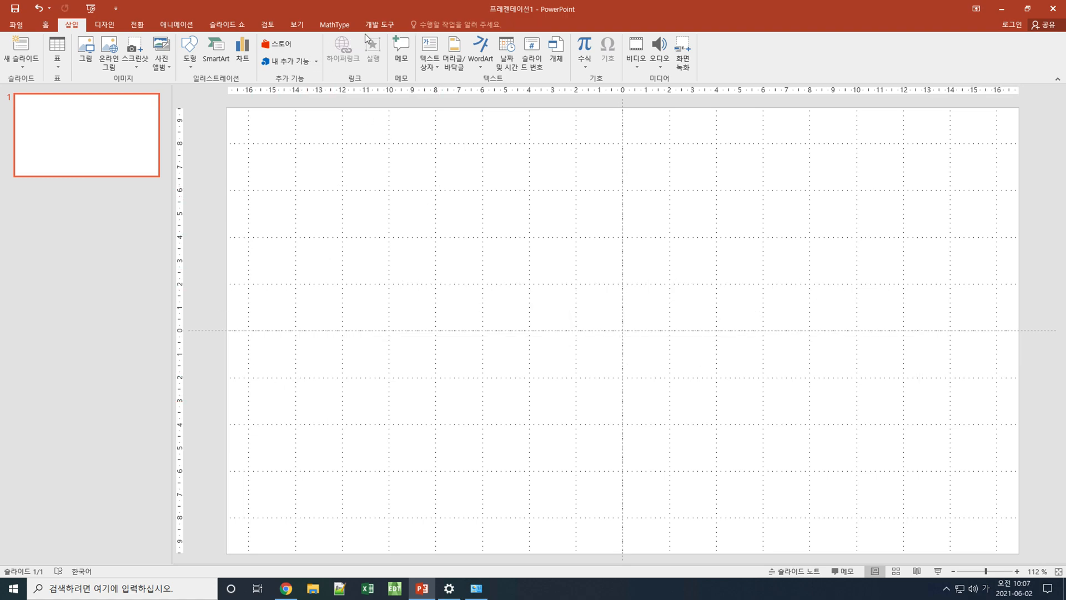
# Draw an arc about 2.6 cm in size on the slide's horizontal centre line and place a copy to its left.
pyautogui.click(48, 25)
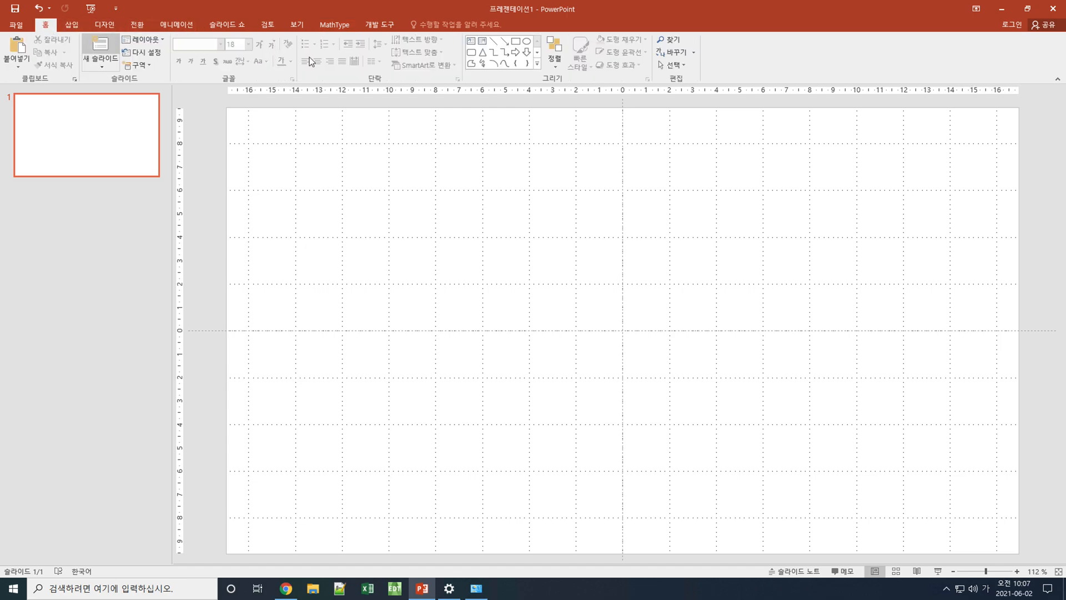
pyautogui.click(494, 63)
pyautogui.moveTo(399, 281); pyautogui.dragTo(459, 337)
pyautogui.moveTo(444, 288)
pyautogui.mouseDown()
pyautogui.moveTo(435, 310)
pyautogui.moveTo(373, 309)
pyautogui.mouseUp()
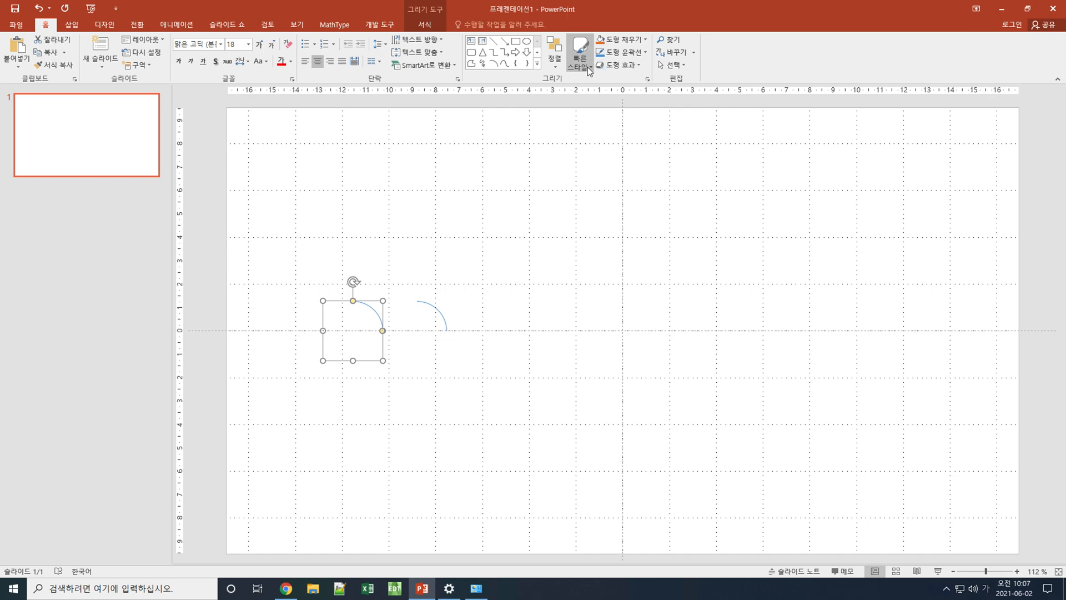
# Flip the copied arc horizontally and join it to the original arc to form a half circle.
pyautogui.click(554, 52)
pyautogui.moveTo(592, 214)
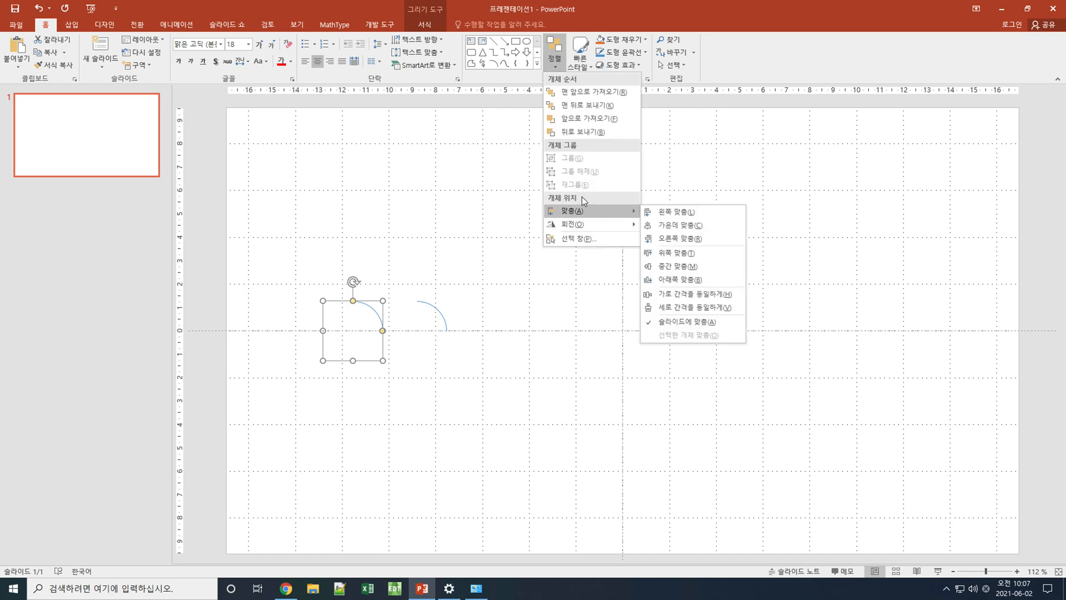
pyautogui.click(664, 266)
pyautogui.click(338, 314)
pyautogui.moveTo(354, 307); pyautogui.dragTo(407, 305)
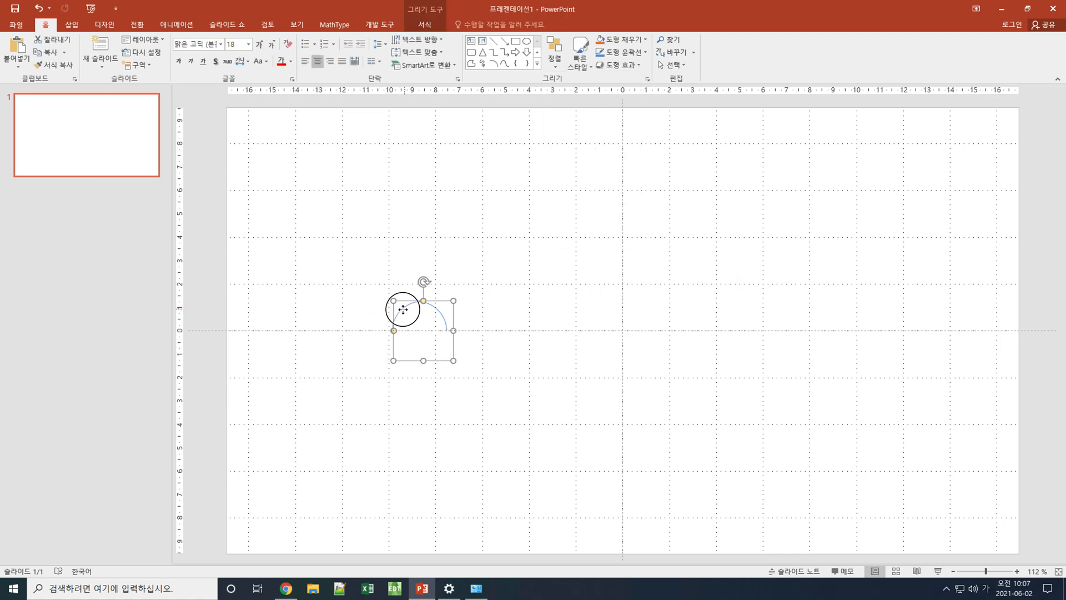
pyautogui.moveTo(356, 274); pyautogui.dragTo(475, 351)
pyautogui.click(354, 302)
# Group the two arcs of the half circle into one object.
pyautogui.moveTo(268, 220); pyautogui.dragTo(596, 466)
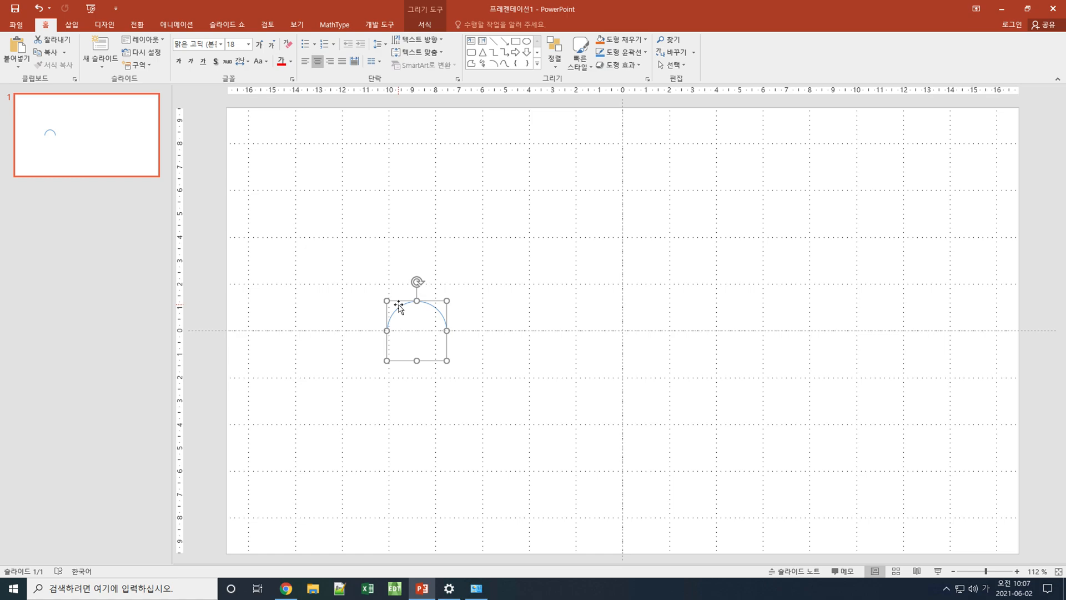
pyautogui.rightClick(400, 306)
pyautogui.click(467, 370)
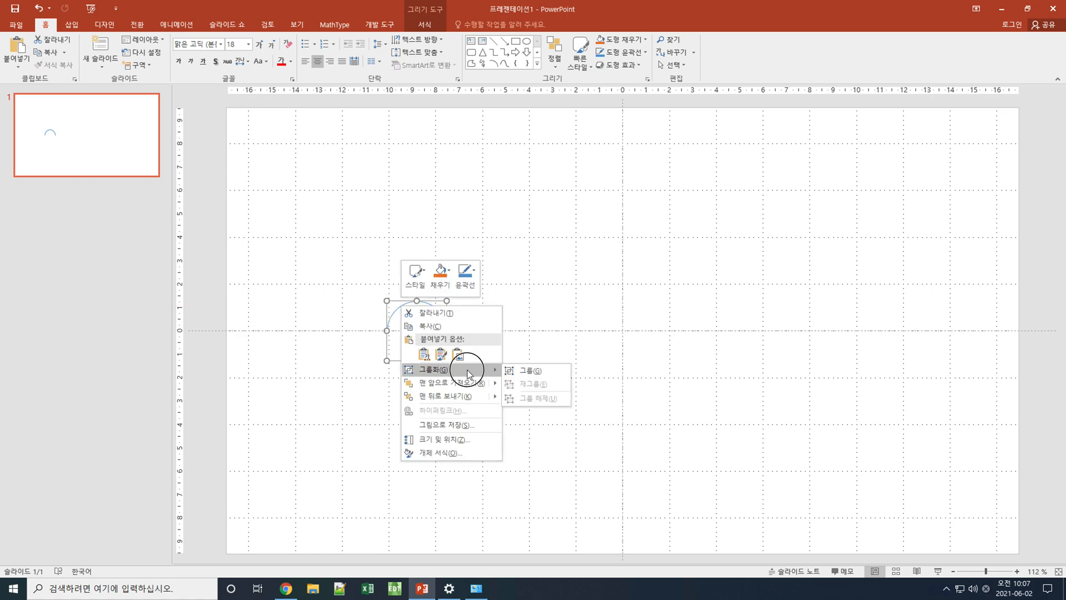
pyautogui.click(525, 376)
# Place a vertically flipped copy of the half circle against the original's right end to form one wave period.
pyautogui.moveTo(436, 309); pyautogui.dragTo(495, 316)
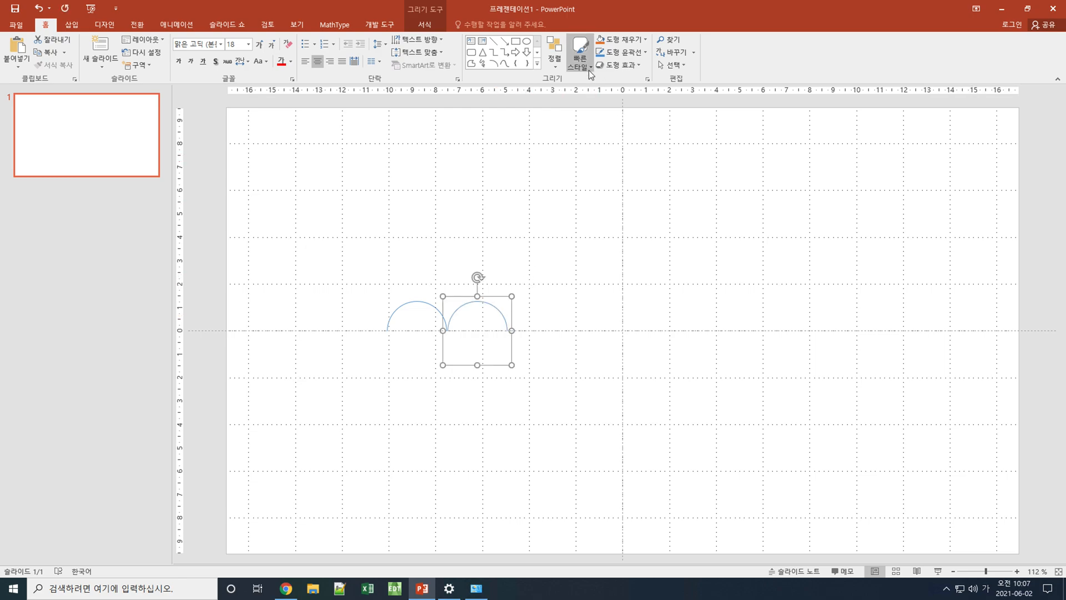
pyautogui.click(614, 68)
pyautogui.click(556, 66)
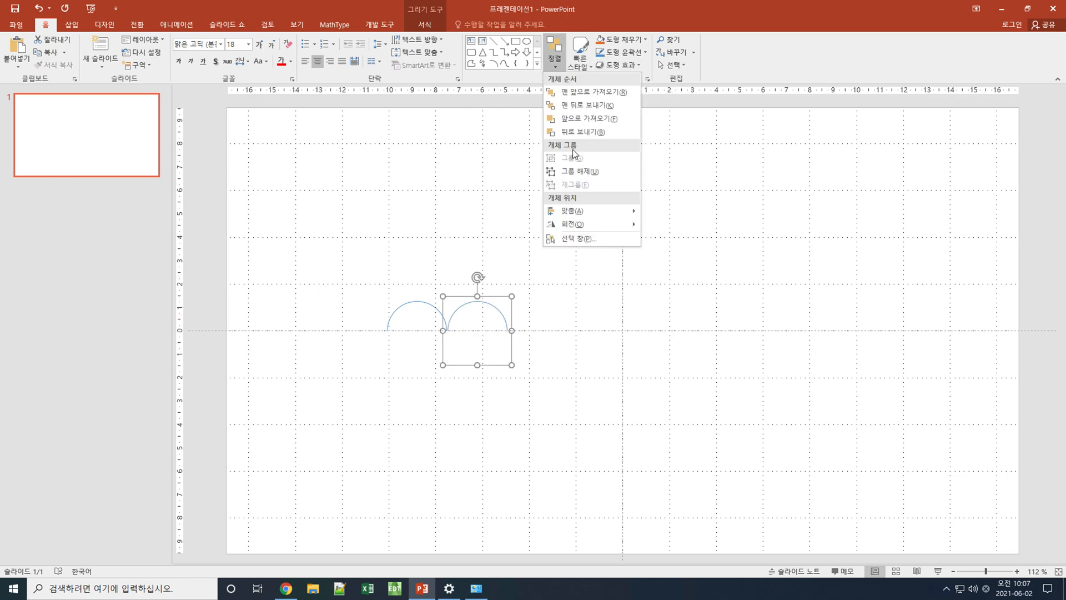
pyautogui.click(633, 225)
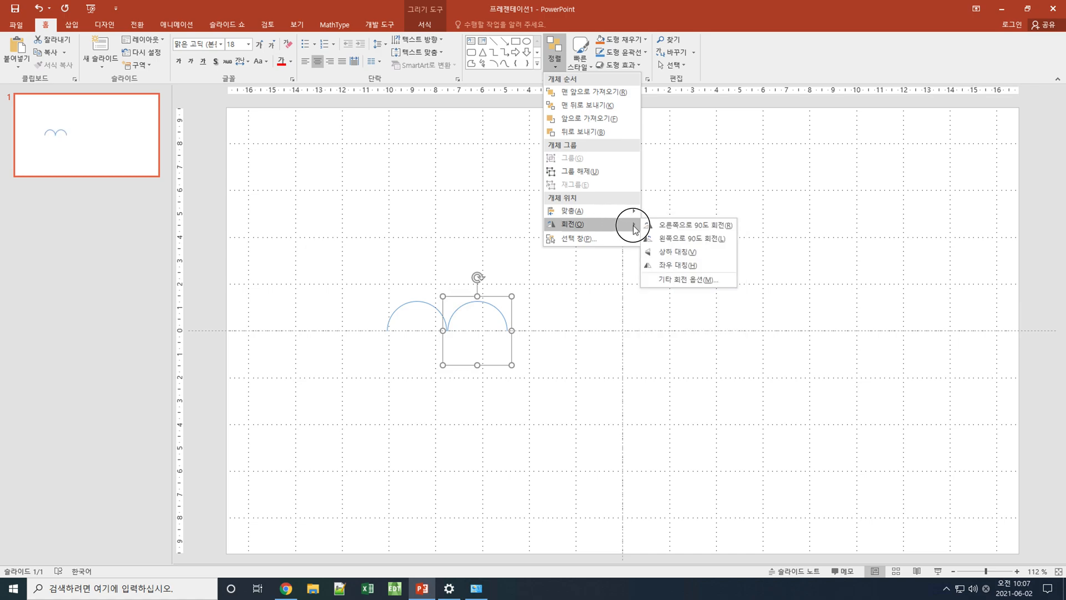
pyautogui.click(676, 251)
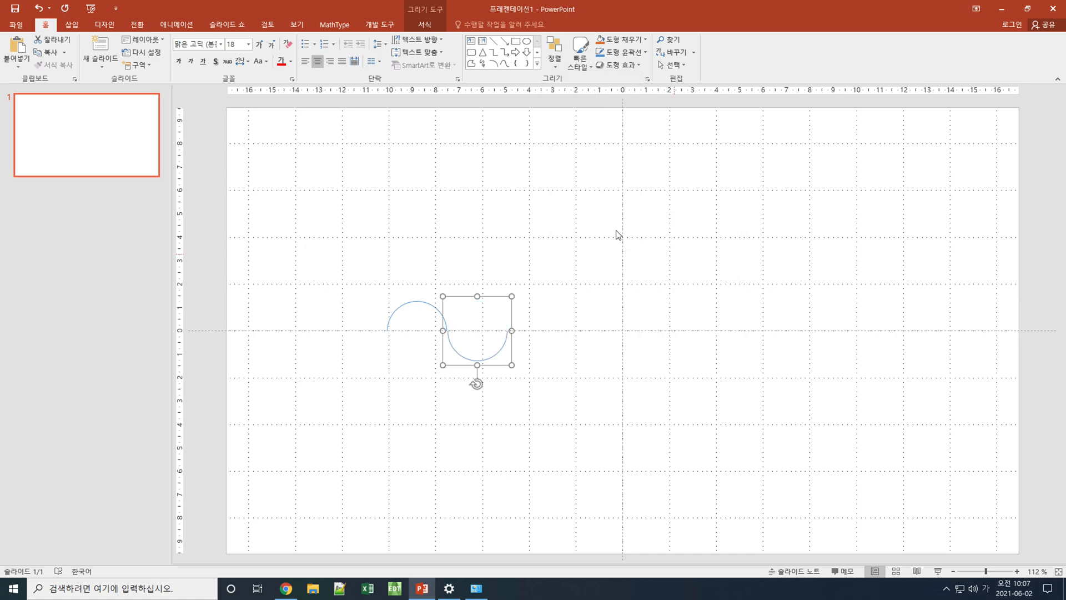
pyautogui.moveTo(458, 349); pyautogui.dragTo(457, 348)
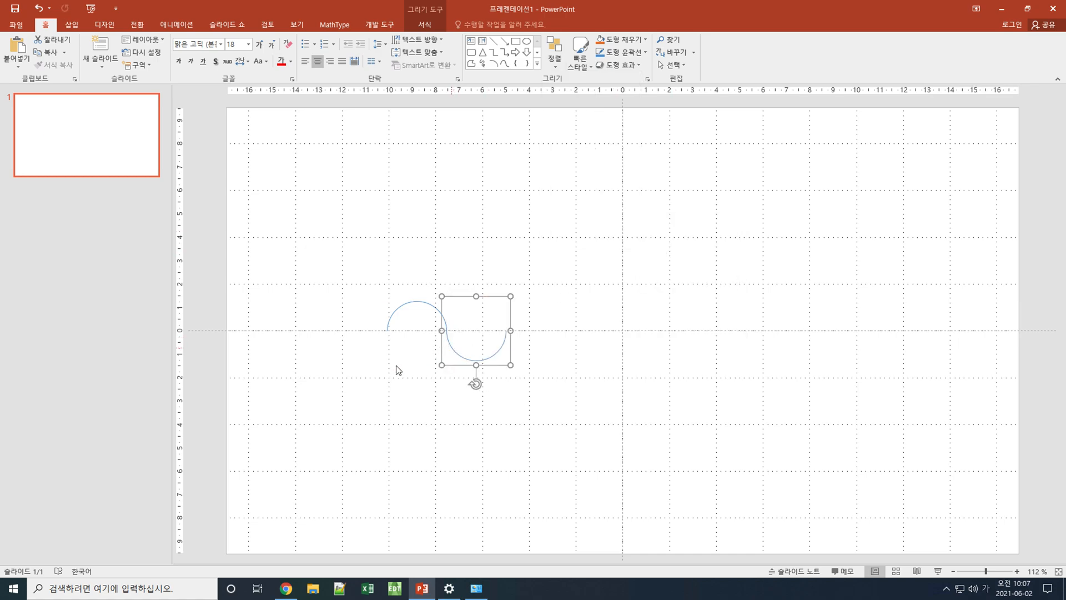
pyautogui.click(301, 340)
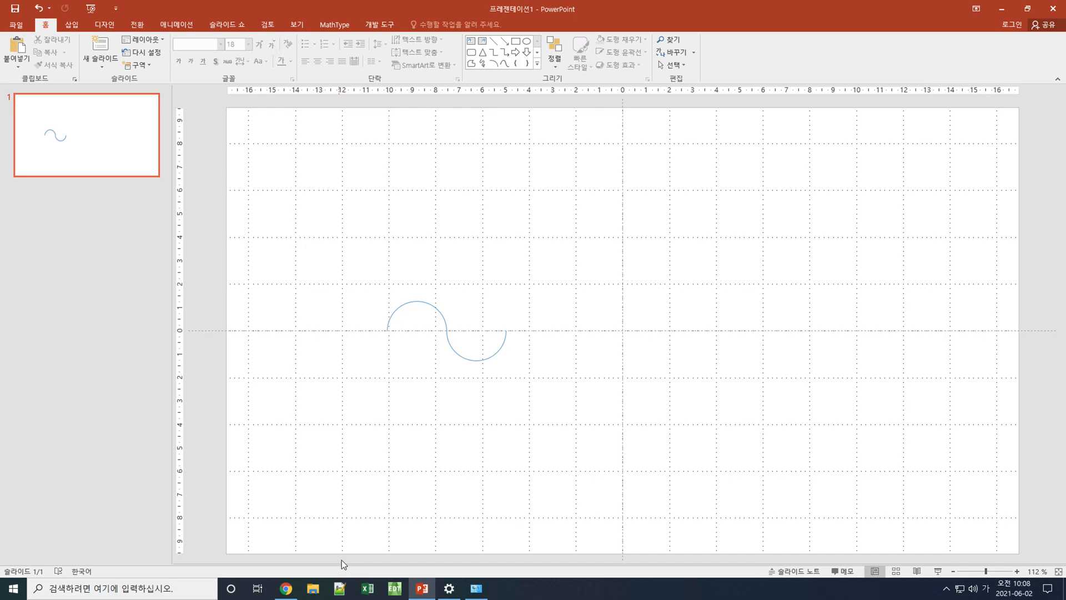
# Switch to Excel and create a blank workbook.
pyautogui.click(368, 588)
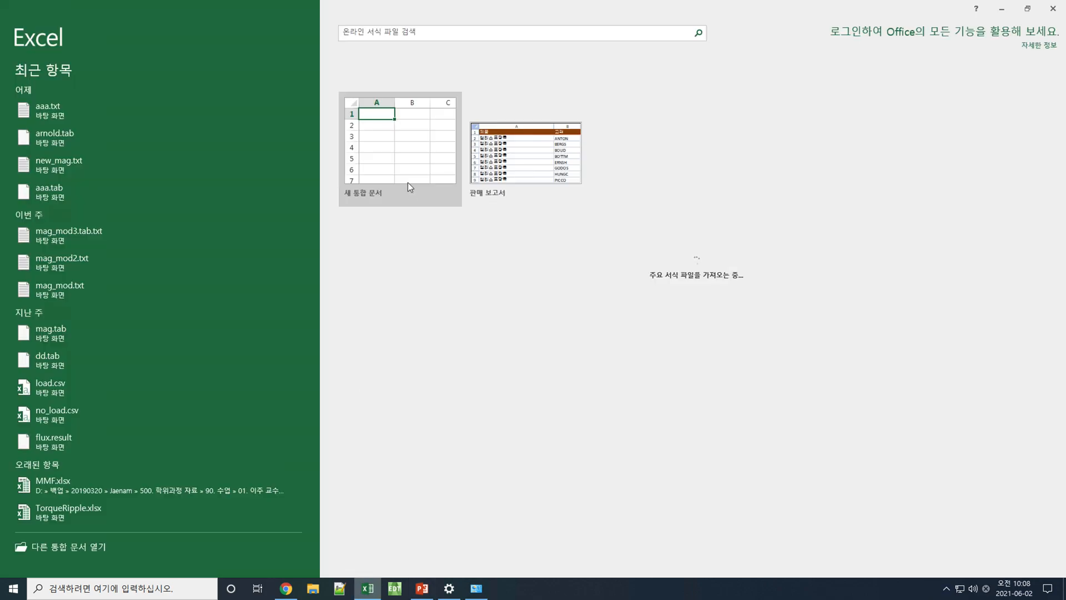
pyautogui.click(408, 183)
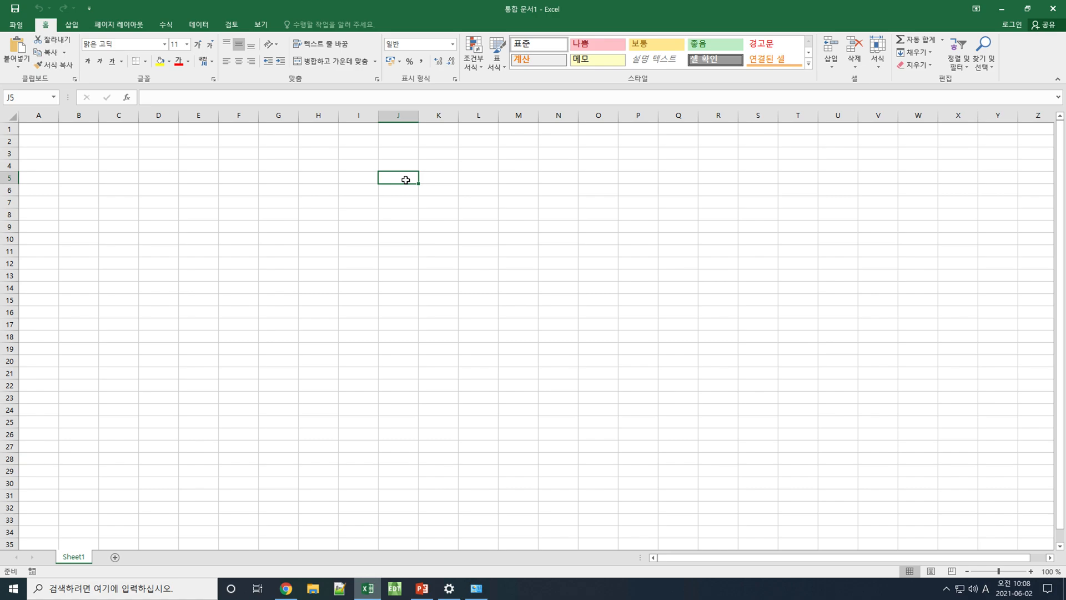
# Fill column A from A1 to A361 with the series 0 to 360 in increments of 1.
pyautogui.click(41, 129)
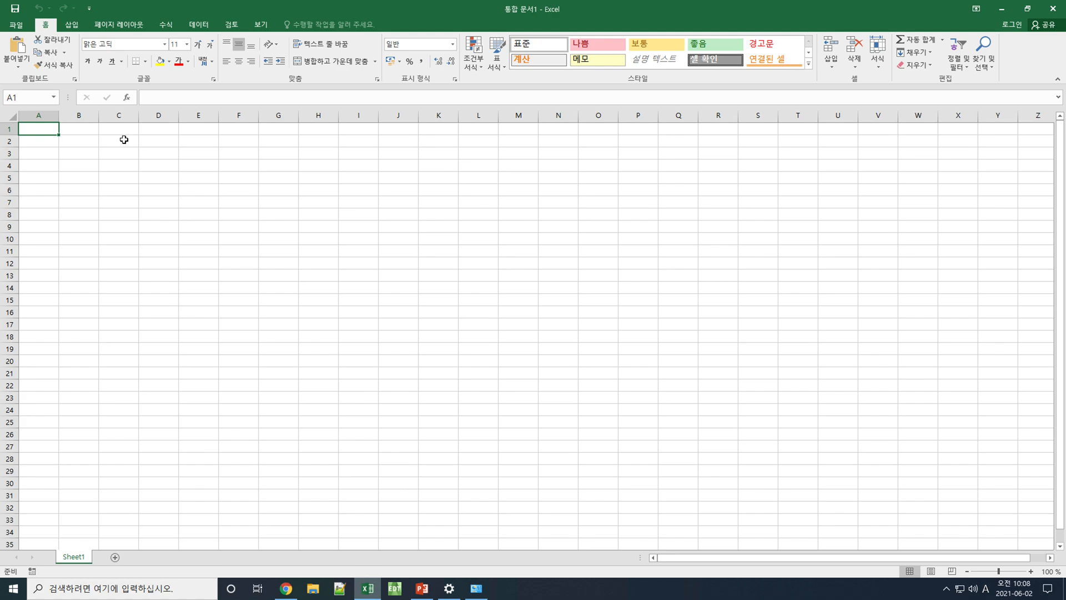
pyautogui.write('0')
pyautogui.press('Return')
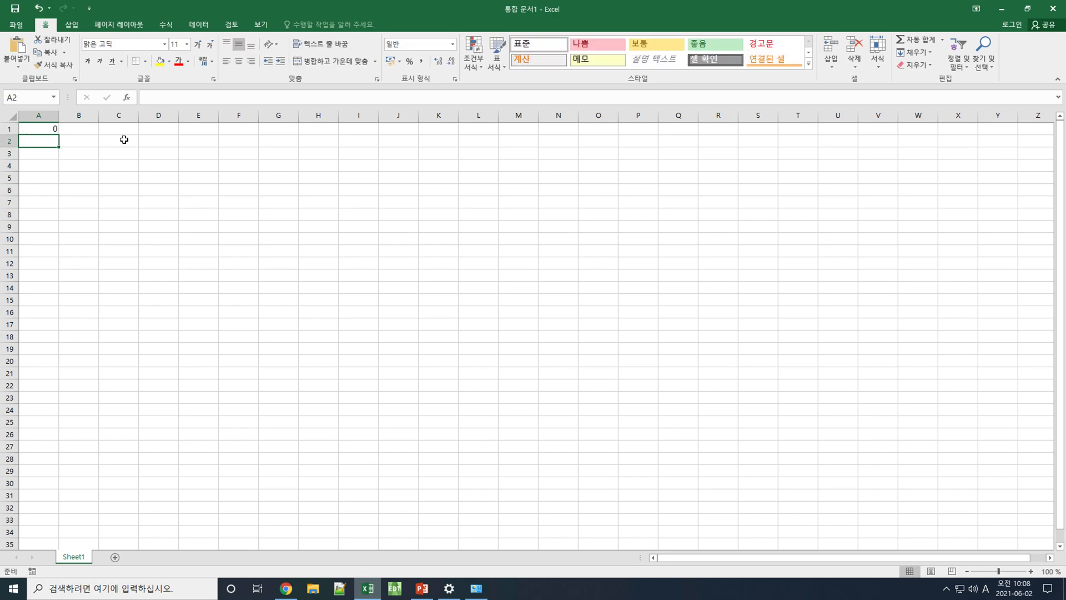
pyautogui.write('1')
pyautogui.press('Return')
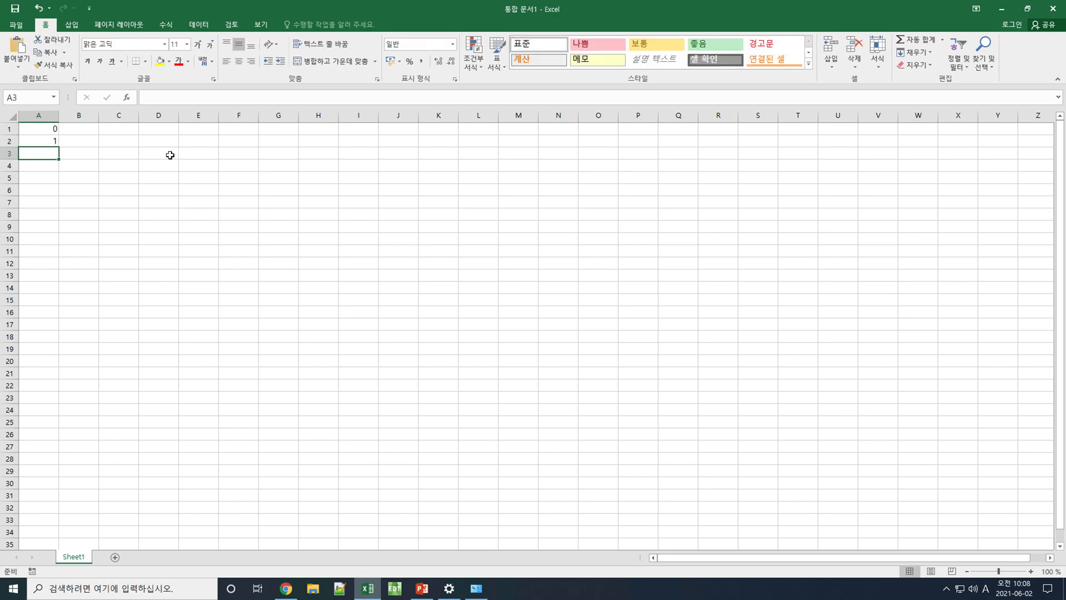
pyautogui.moveTo(51, 131); pyautogui.dragTo(74, 148)
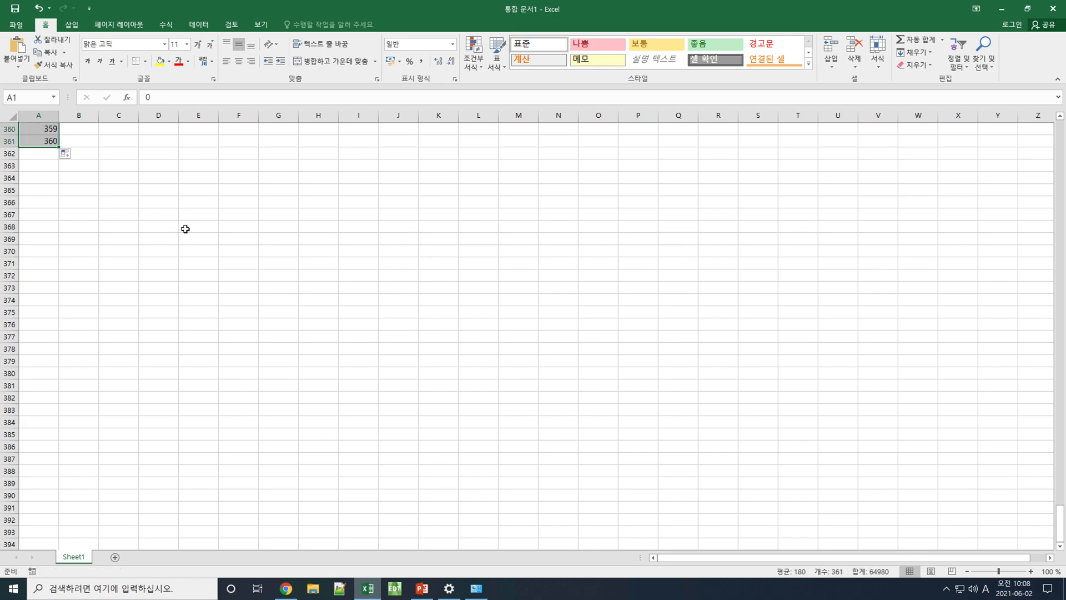
pyautogui.scroll(20, 222, 261)
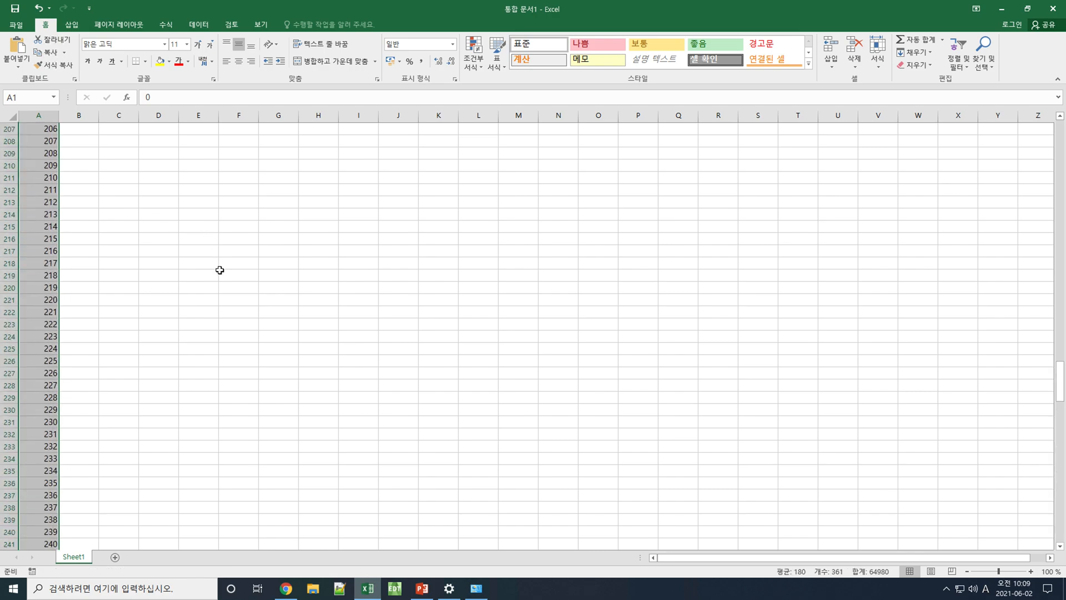
pyautogui.scroll(20, 218, 271)
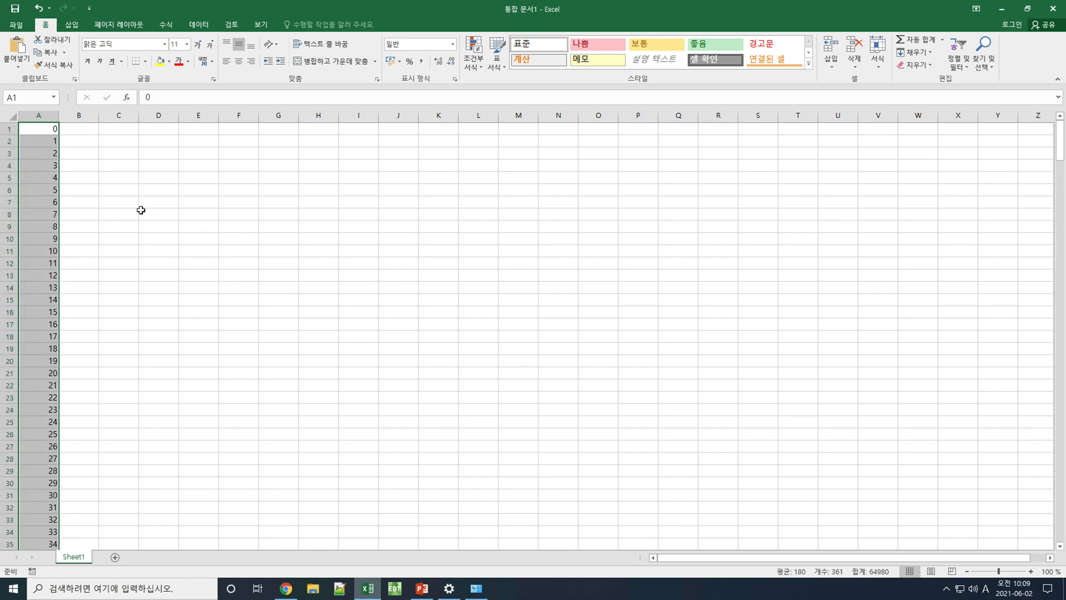
# Enter =SIN(RADIANS(A1)) in B1 and fill the formula down alongside the column A values.
pyautogui.click(72, 129)
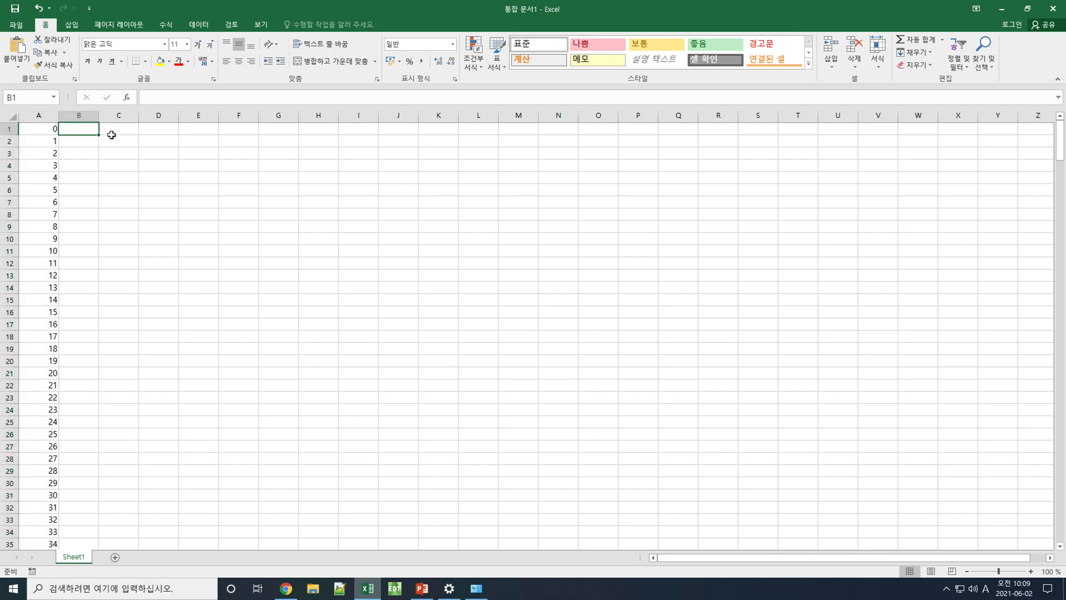
pyautogui.write('=sin(')
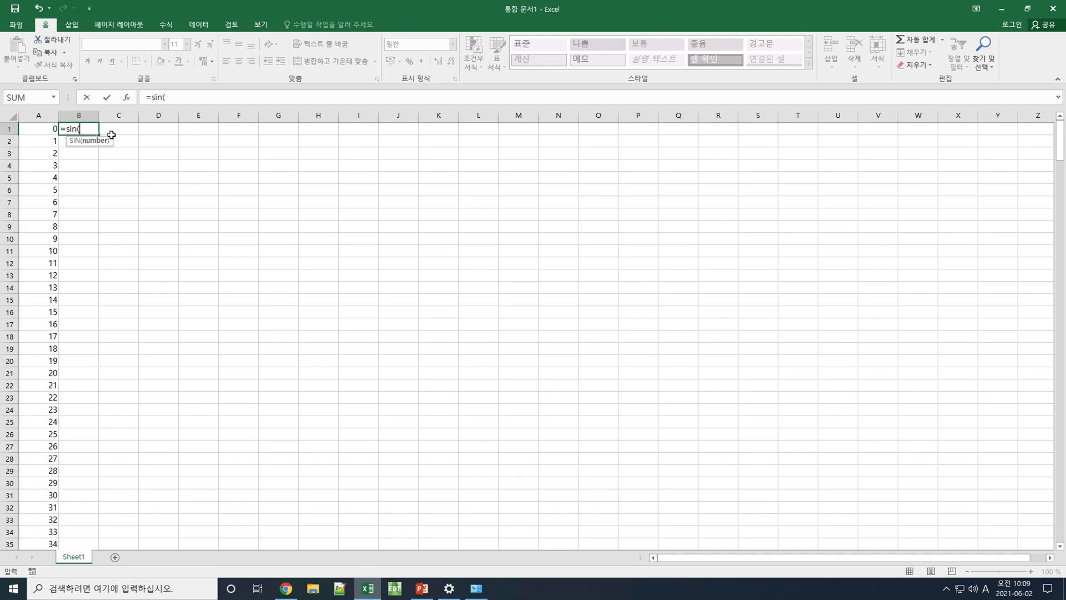
pyautogui.write('rad')
pyautogui.press('Tab')
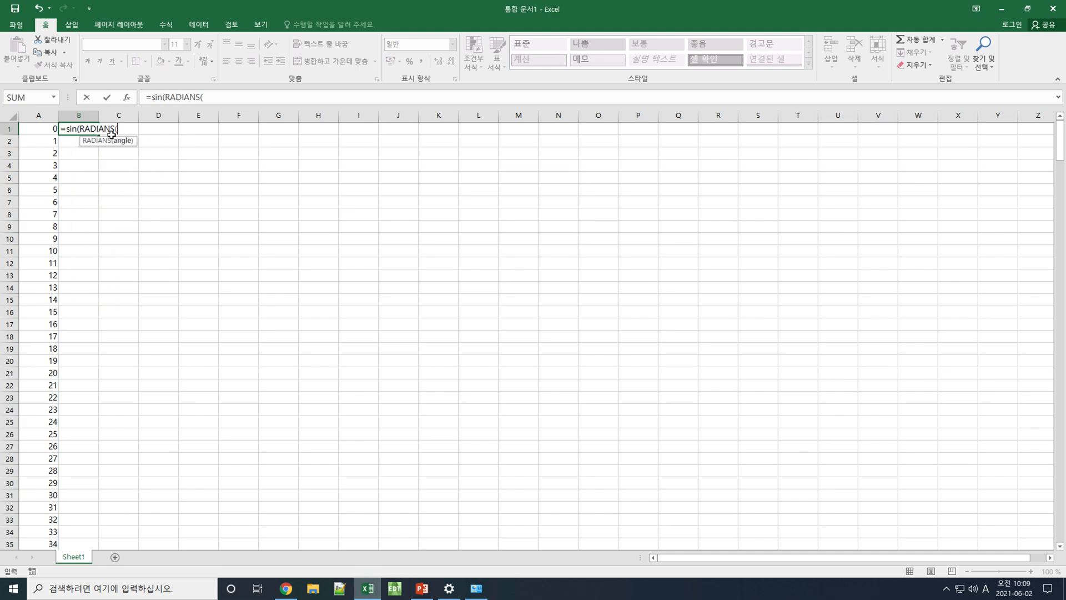
pyautogui.click(46, 131)
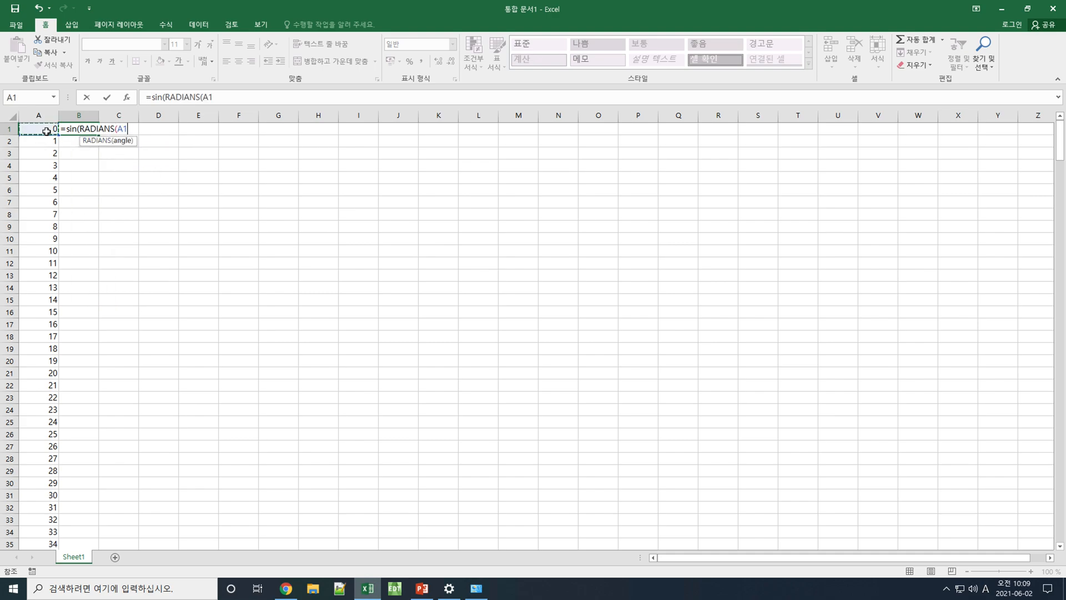
pyautogui.write('))')
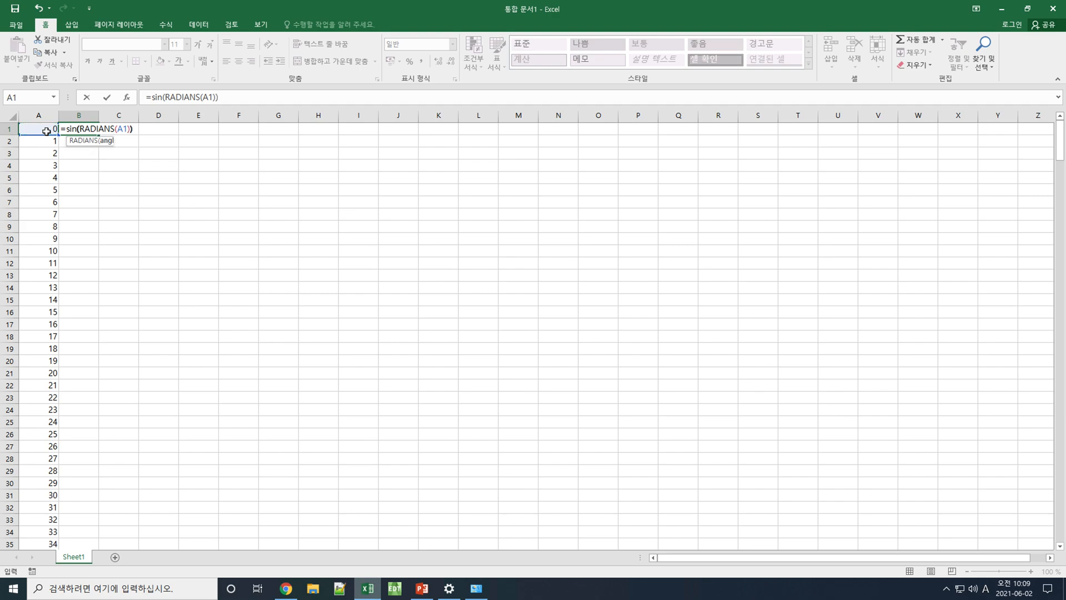
pyautogui.hotkey('ctrl', 'Return')
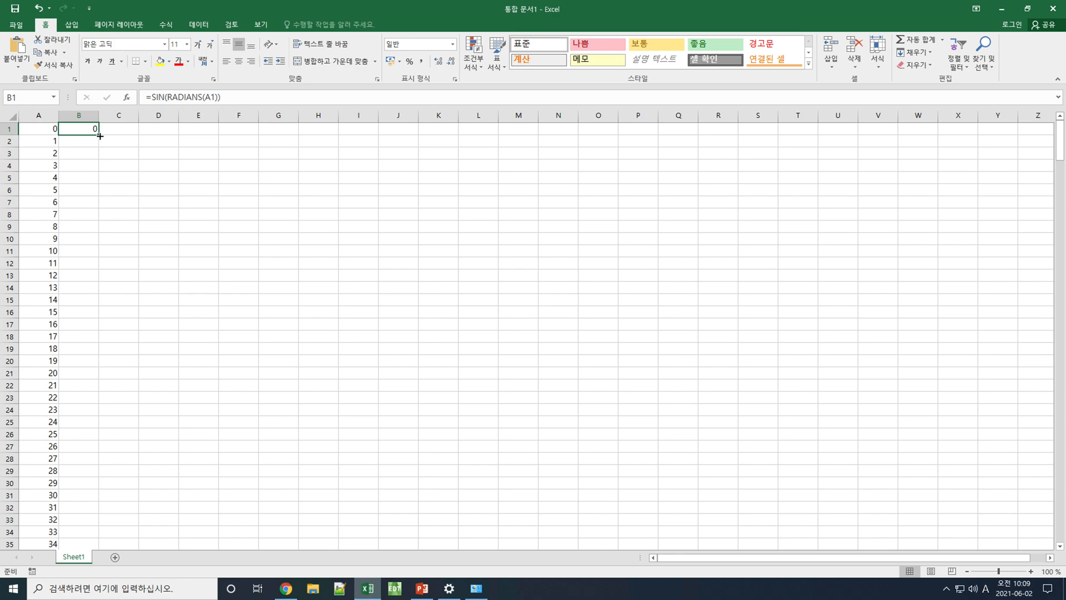
pyautogui.doubleClick(100, 136)
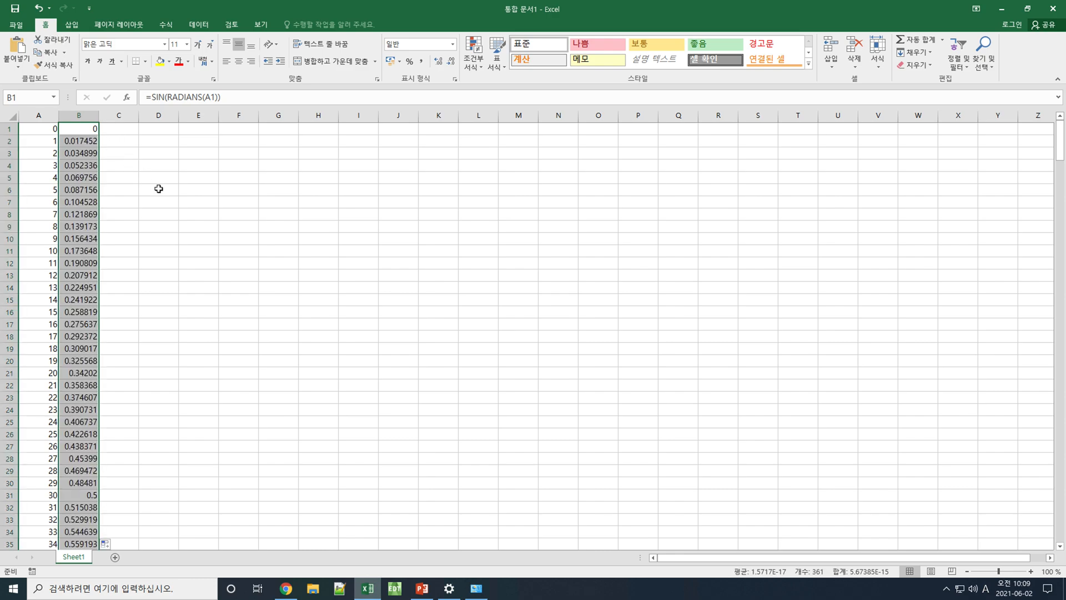
# Insert a scatter chart with smooth lines and no markers from columns A and B.
pyautogui.moveTo(51, 116); pyautogui.dragTo(79, 116)
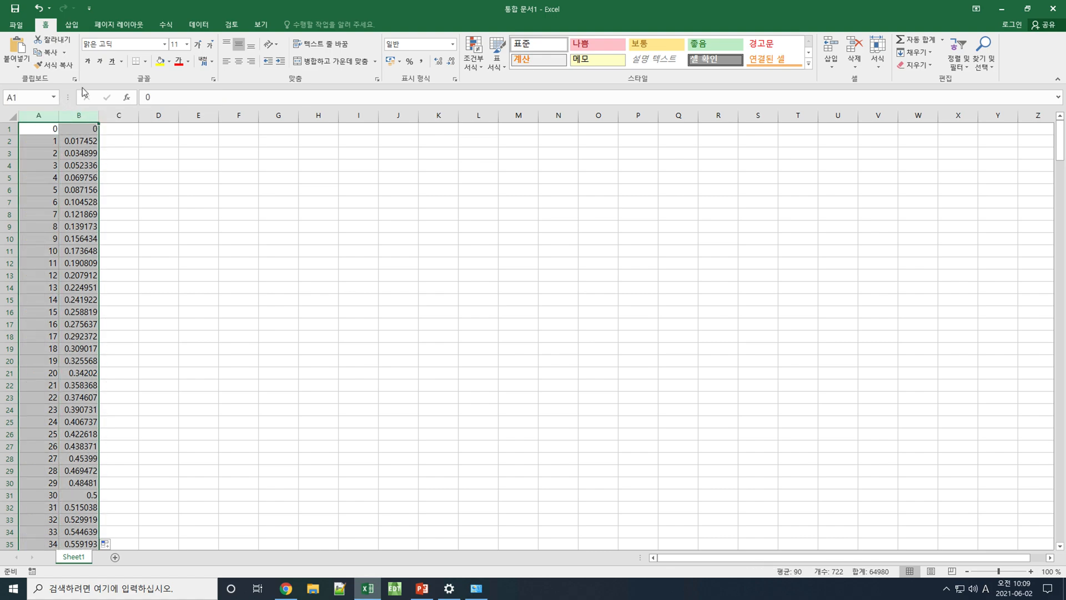
pyautogui.click(71, 24)
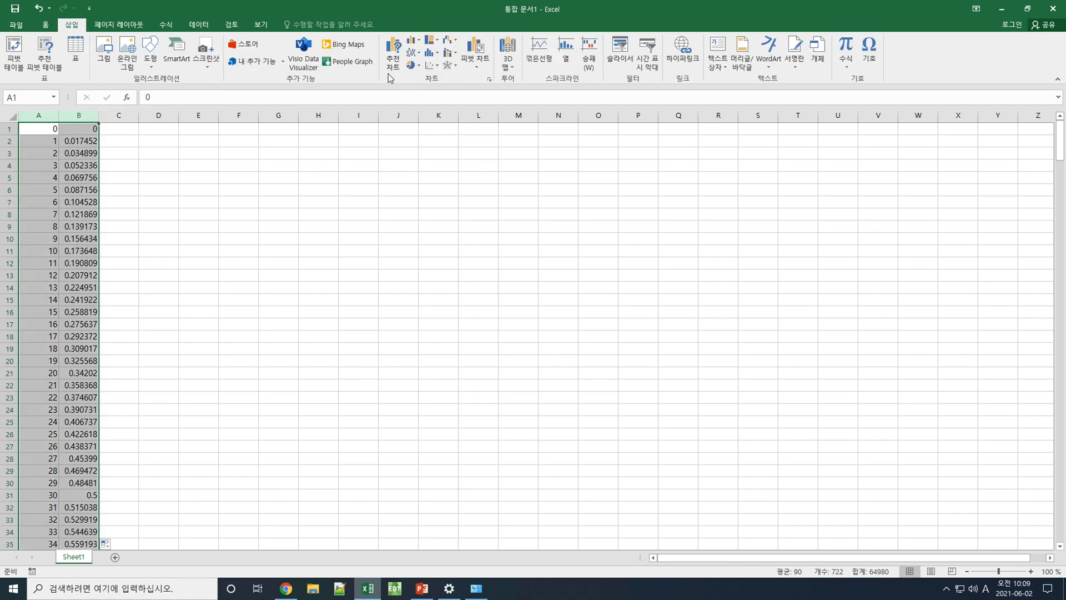
pyautogui.click(438, 68)
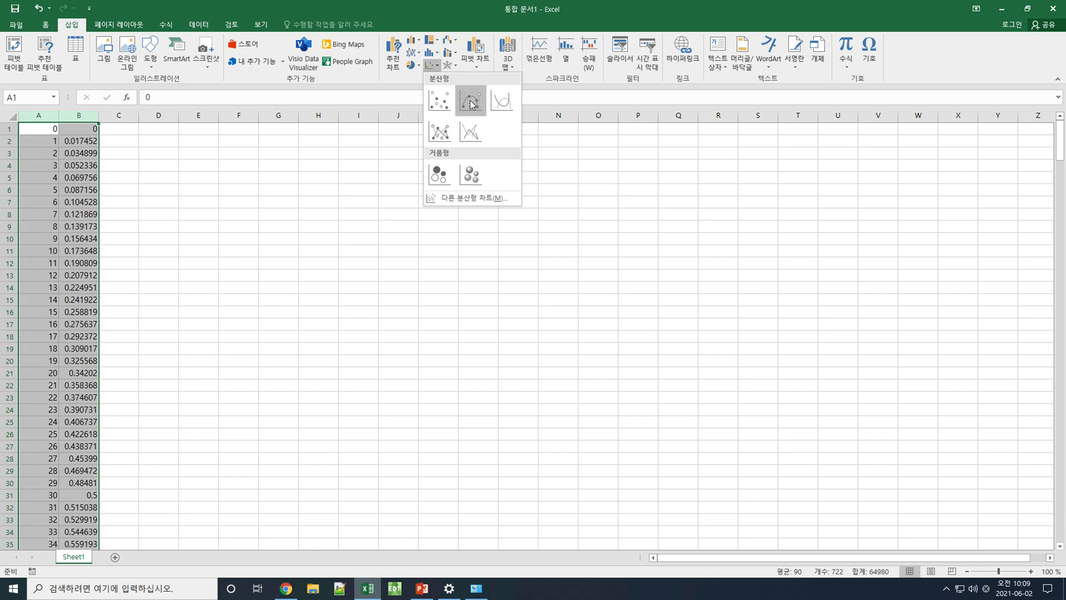
pyautogui.click(502, 101)
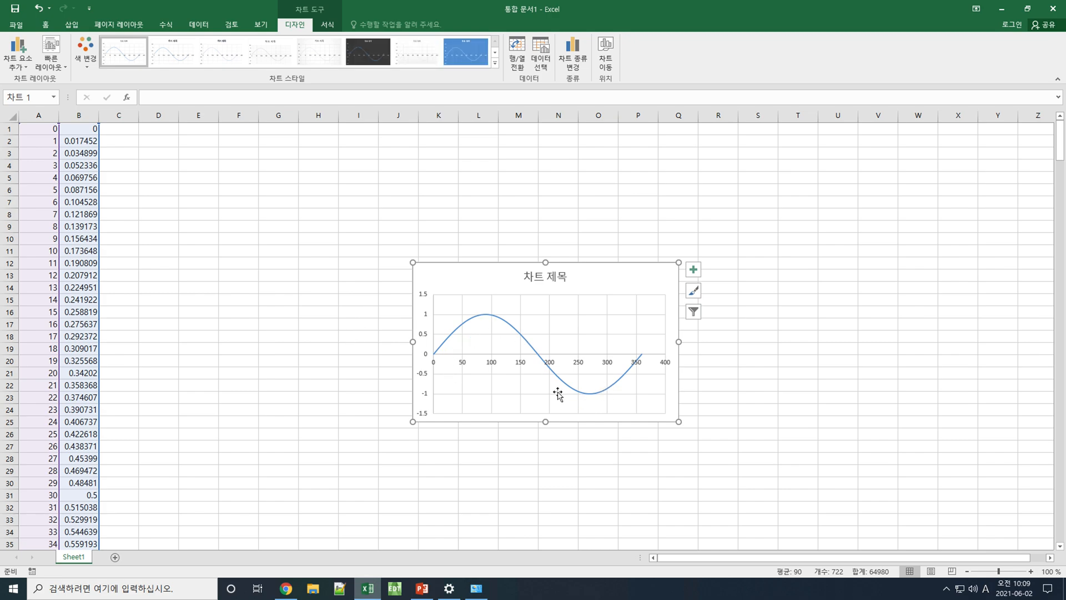
# Delete the chart title and both the horizontal and vertical gridlines from the sine chart.
pyautogui.click(549, 284)
pyautogui.press('Delete')
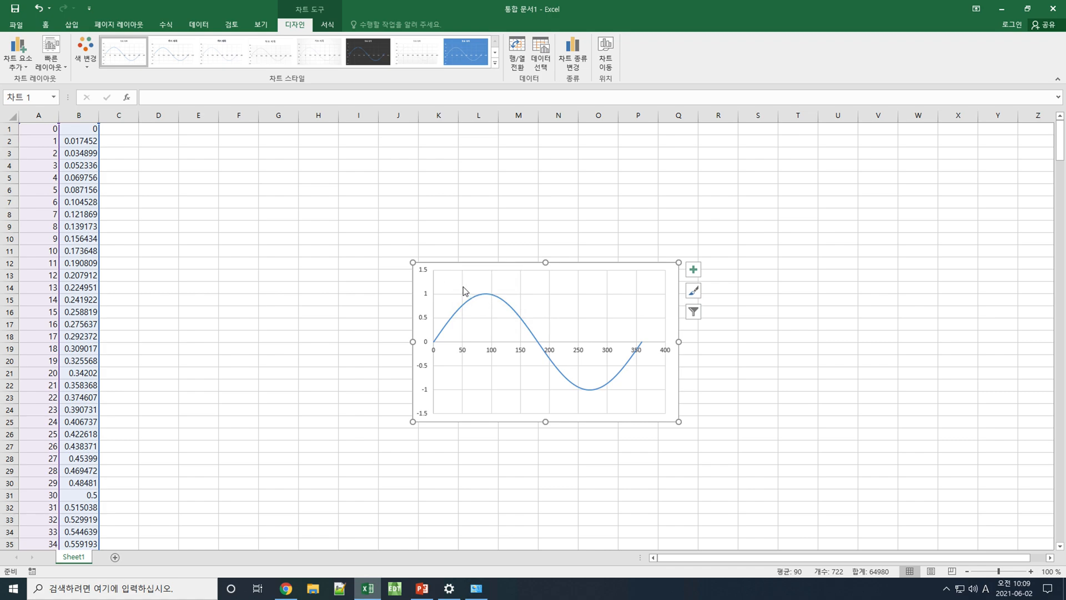
pyautogui.click(465, 290)
pyautogui.press('Delete')
pyautogui.click(446, 293)
pyautogui.press('Delete')
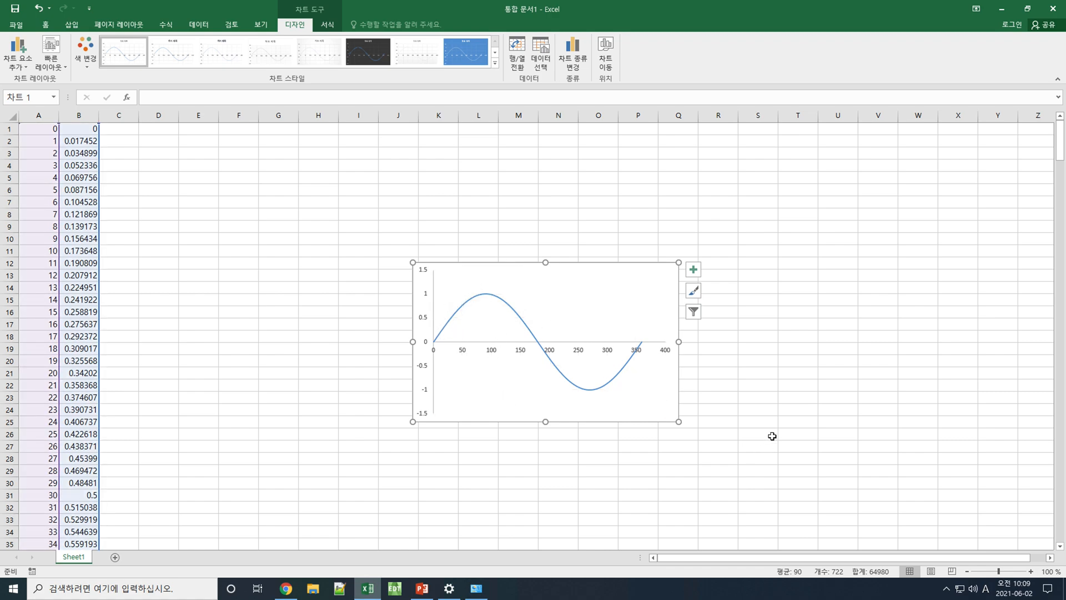
# Set the chart's horizontal axis minimum to 0, maximum to 360 and major unit to 60.
pyautogui.click(669, 354)
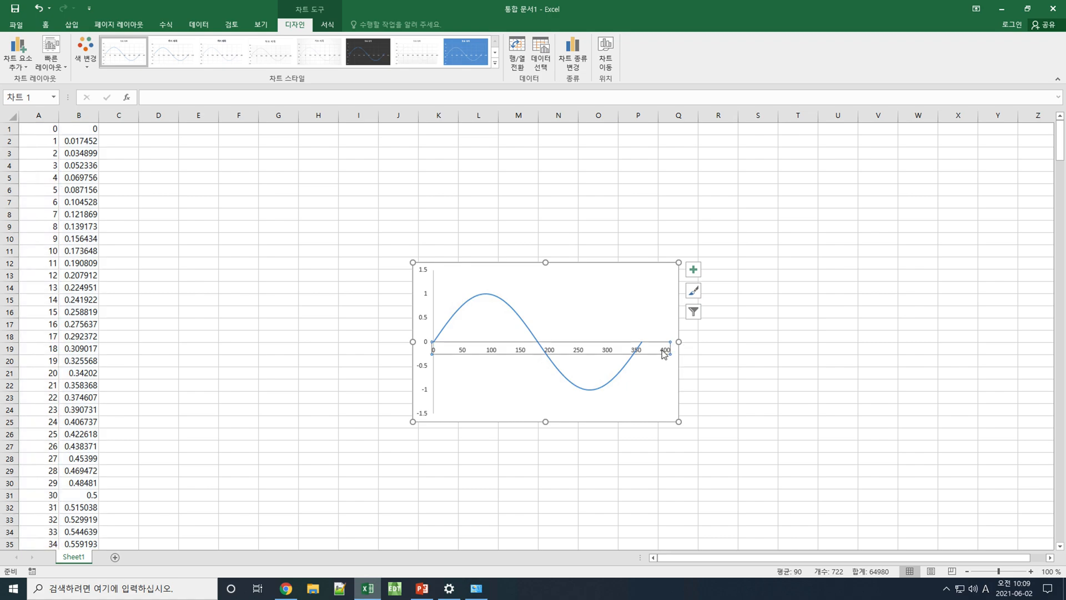
pyautogui.doubleClick(664, 355)
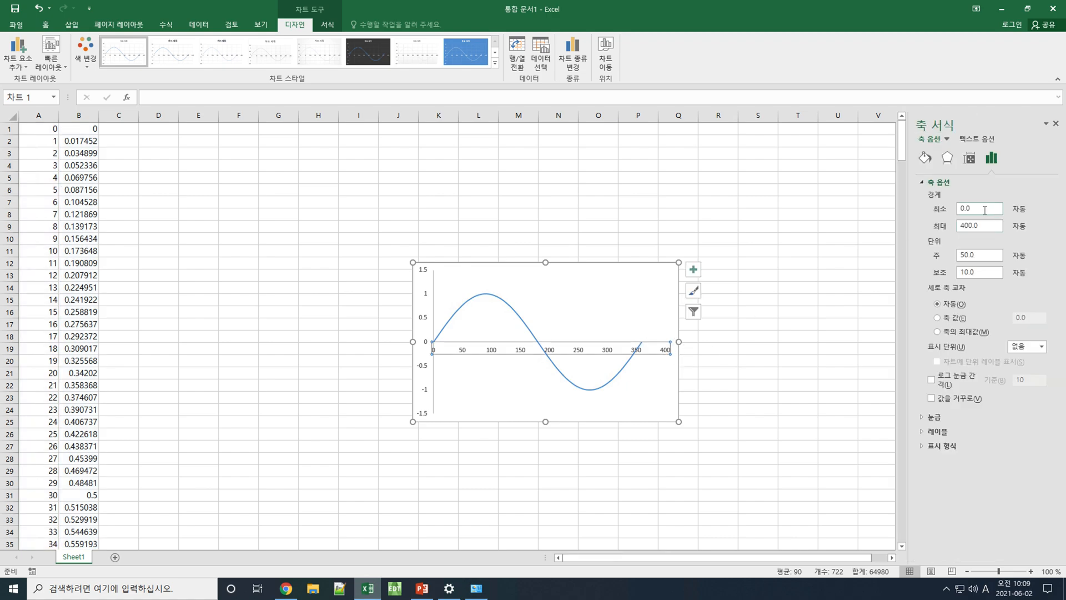
pyautogui.write('0')
pyautogui.press('Tab')
pyautogui.press('Tab')
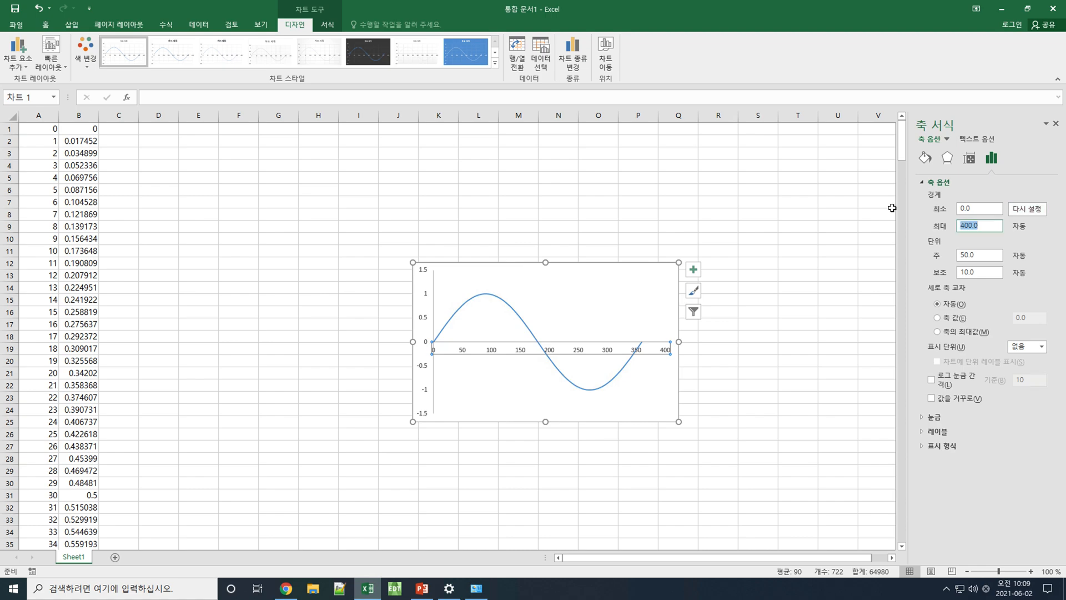
pyautogui.write('360')
pyautogui.press('Tab')
pyautogui.press('Tab')
pyautogui.write('60')
pyautogui.press('Tab')
pyautogui.click(762, 309)
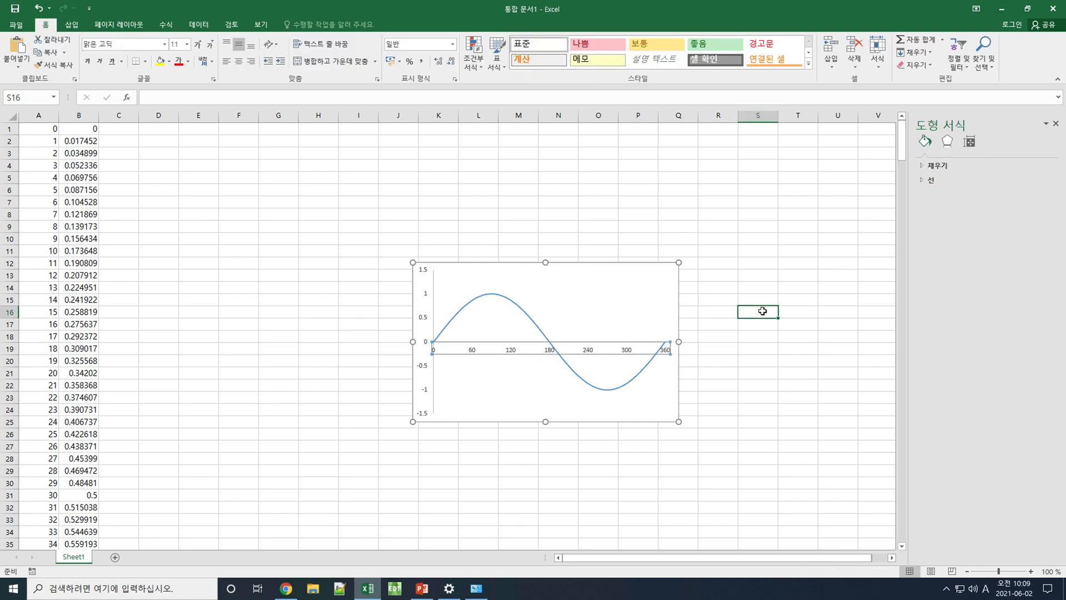
pyautogui.click(766, 344)
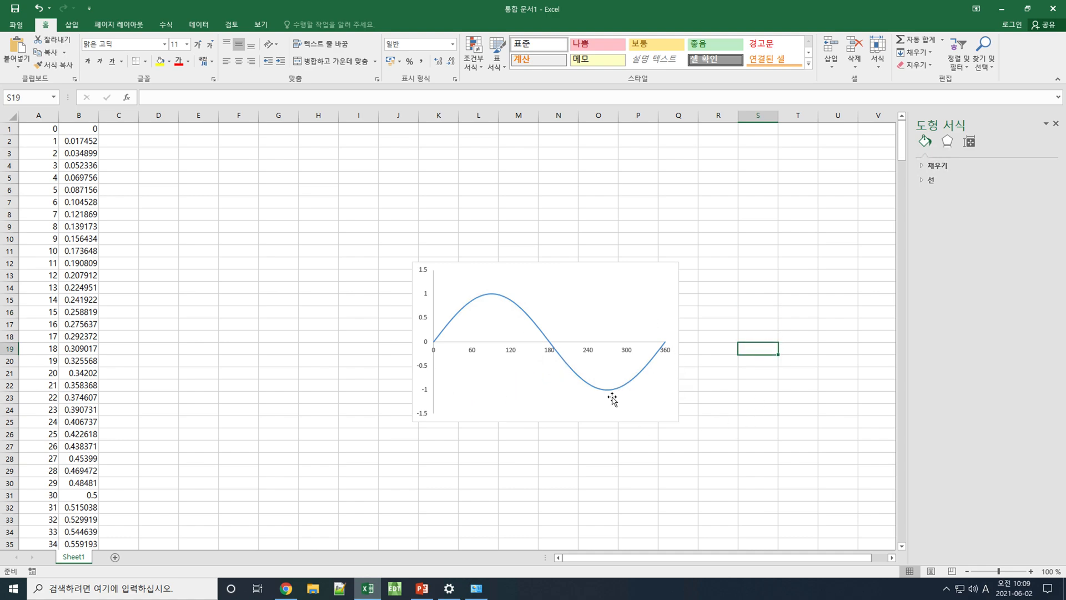
pyautogui.click(499, 401)
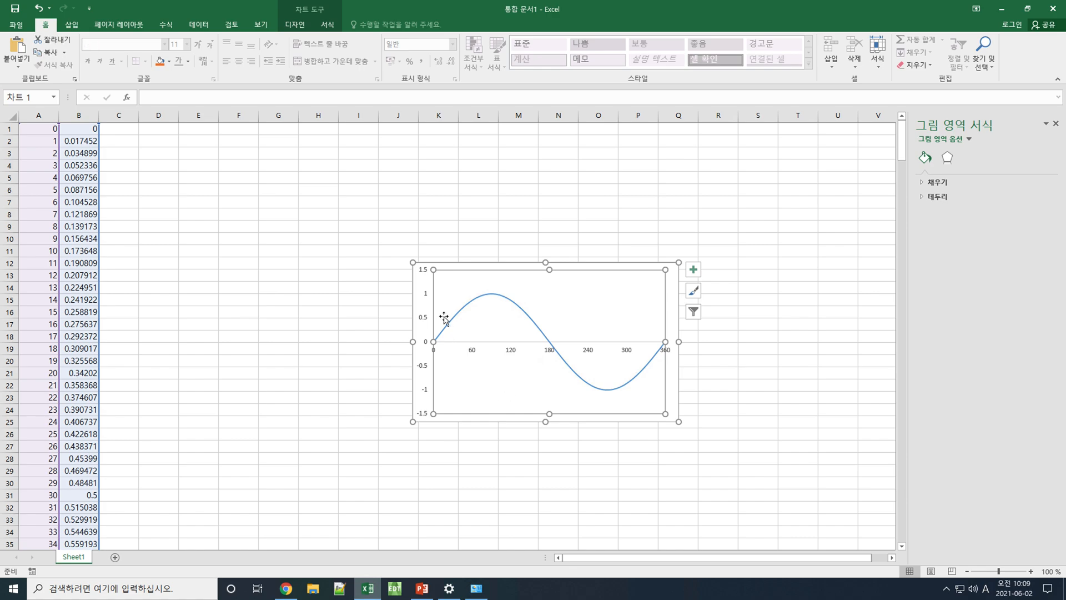
pyautogui.click(766, 386)
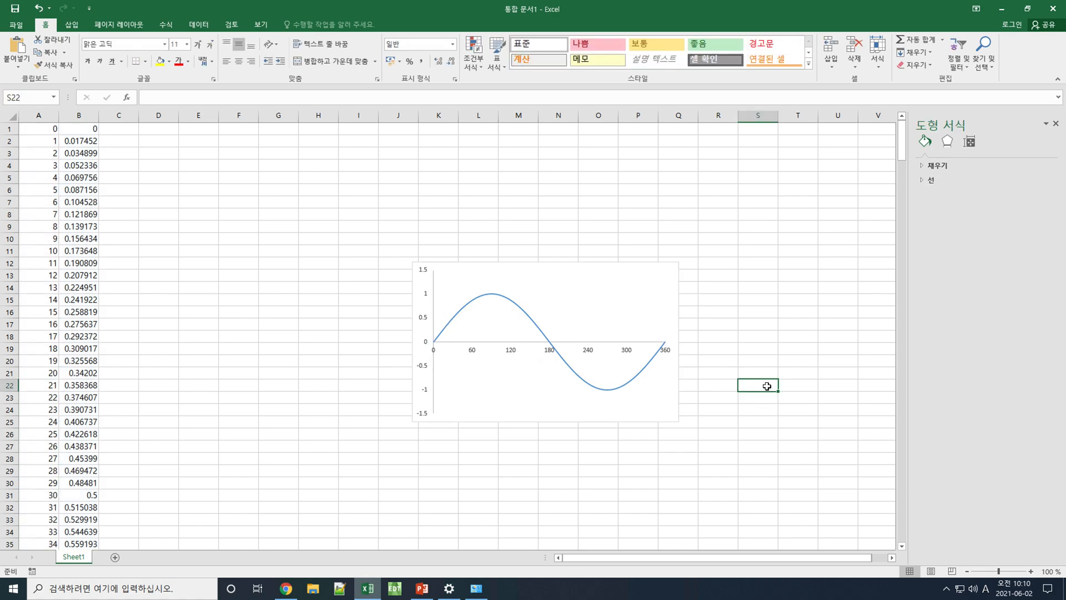
# Copy the sine chart, switch to PowerPoint and delete the two arcs of the approximated wave from the slide.
pyautogui.click(635, 406)
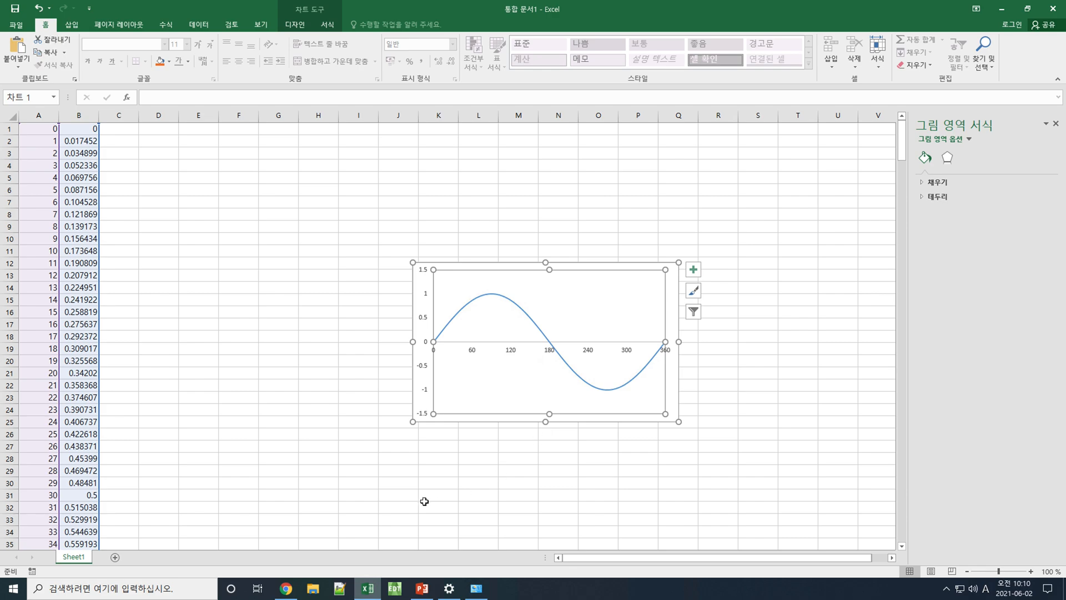
pyautogui.click(422, 588)
pyautogui.moveTo(350, 260); pyautogui.dragTo(566, 437)
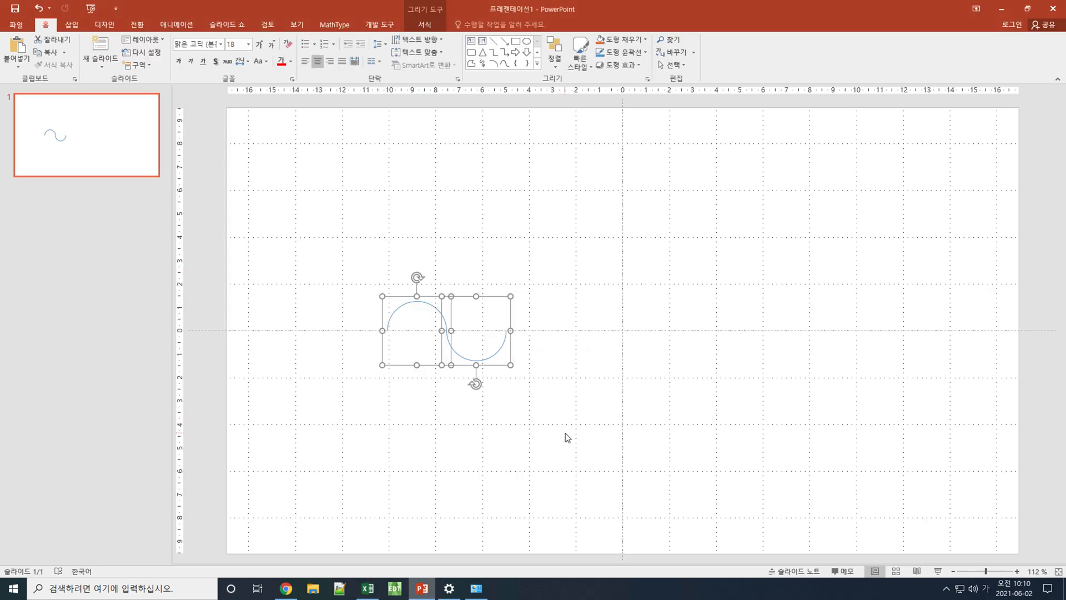
pyautogui.press('Delete')
# Paste the copied sine chart onto the slide as an enhanced metafile picture.
pyautogui.hotkey('ctrl', 'v')
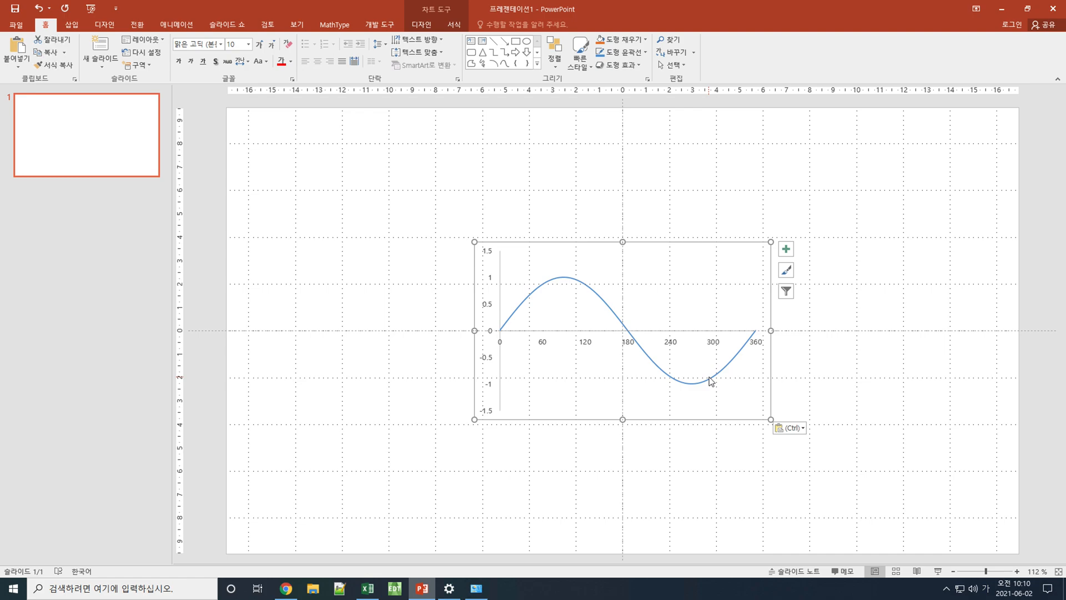
pyautogui.hotkey('ctrl', 'z')
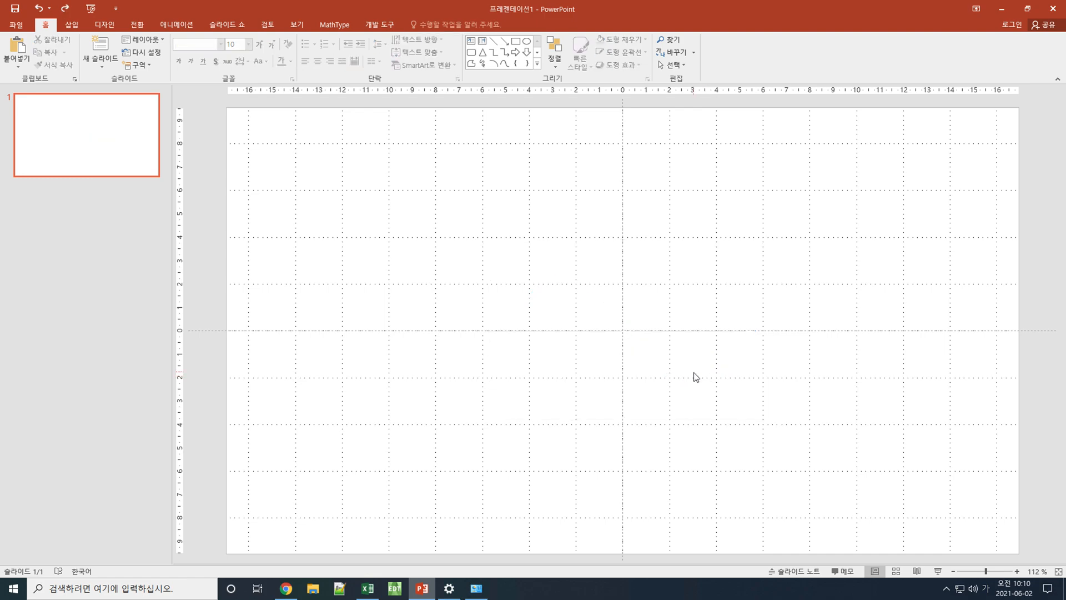
pyautogui.hotkey('ctrl', 'alt', 'v')
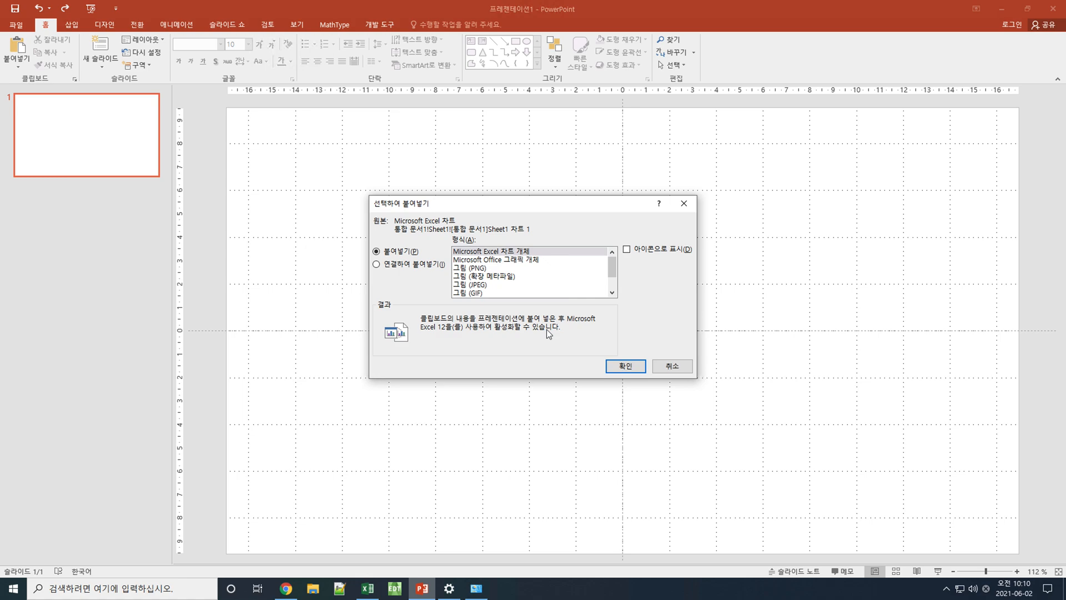
pyautogui.click(462, 277)
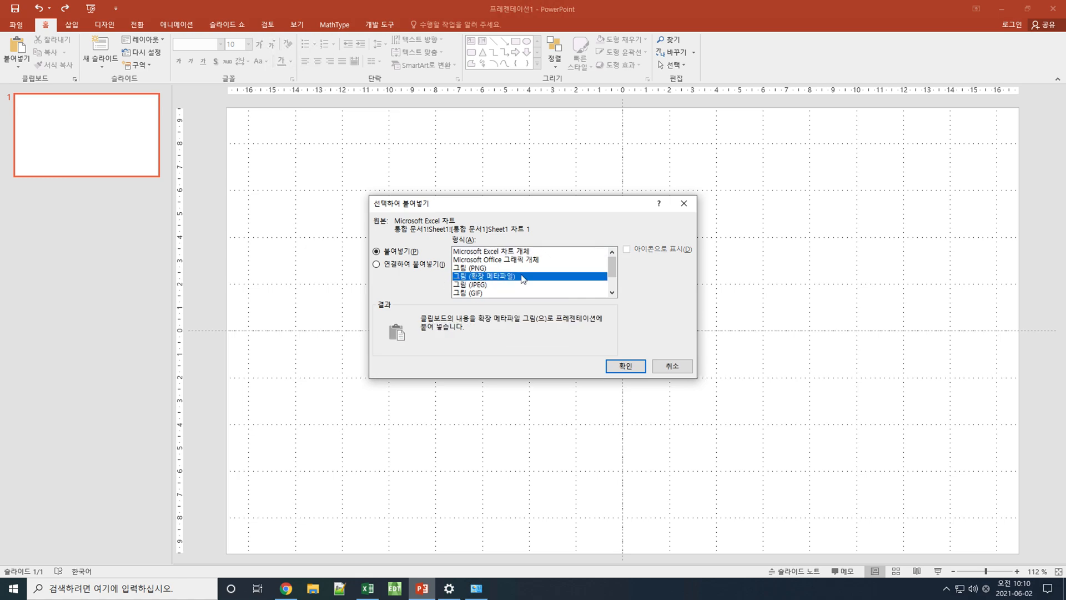
pyautogui.moveTo(615, 274); pyautogui.dragTo(616, 285)
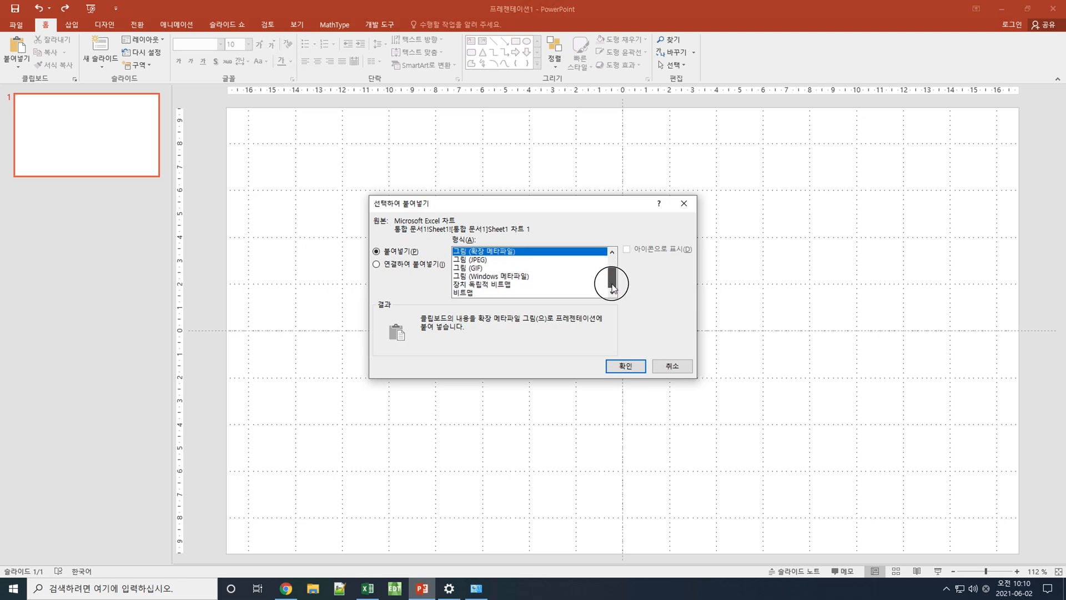
pyautogui.click(518, 276)
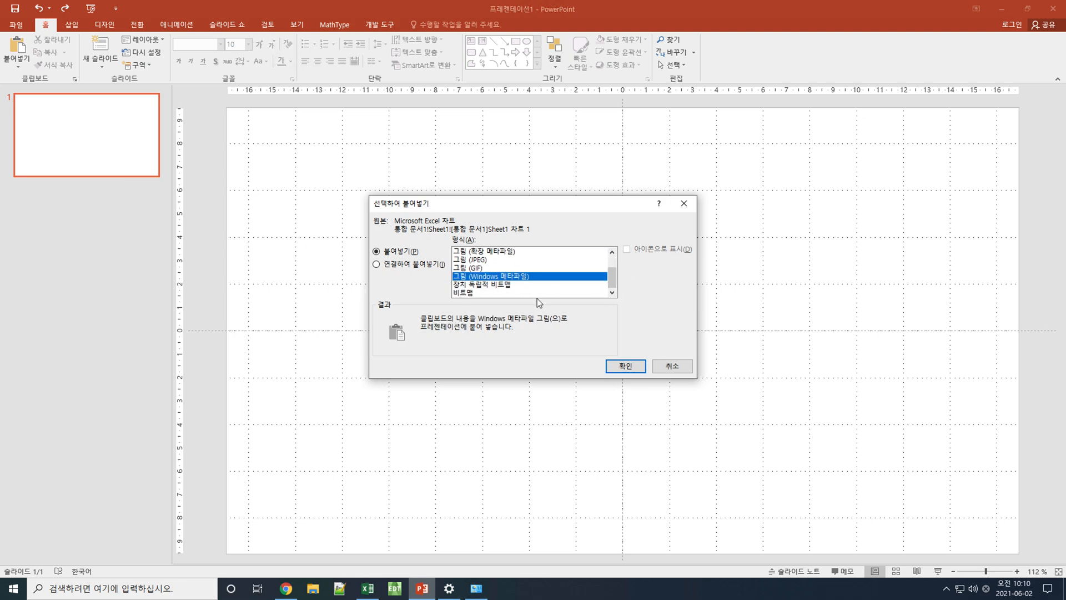
pyautogui.click(501, 253)
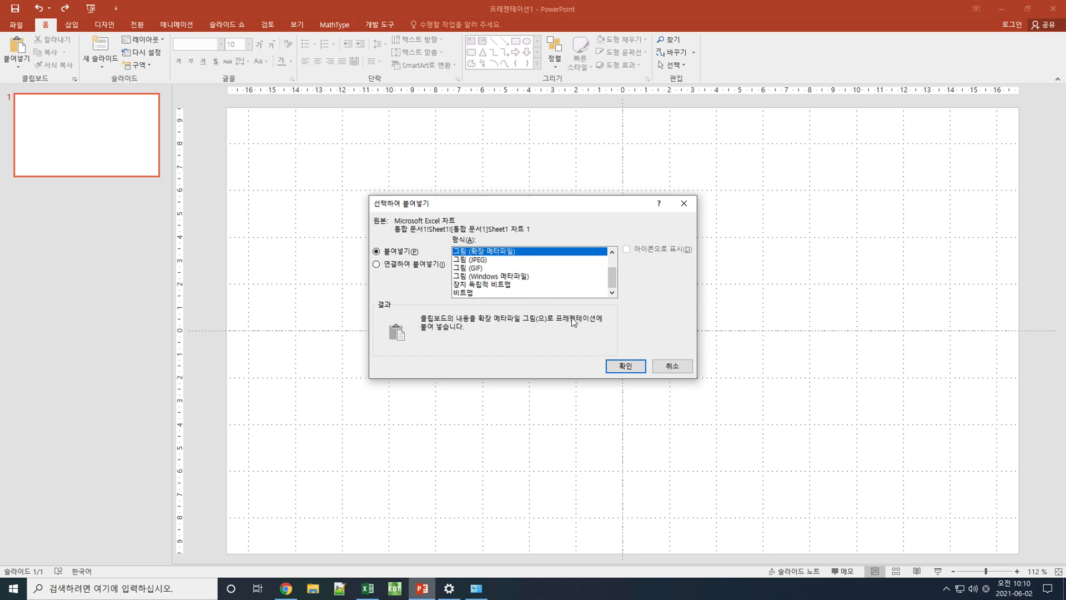
pyautogui.click(613, 368)
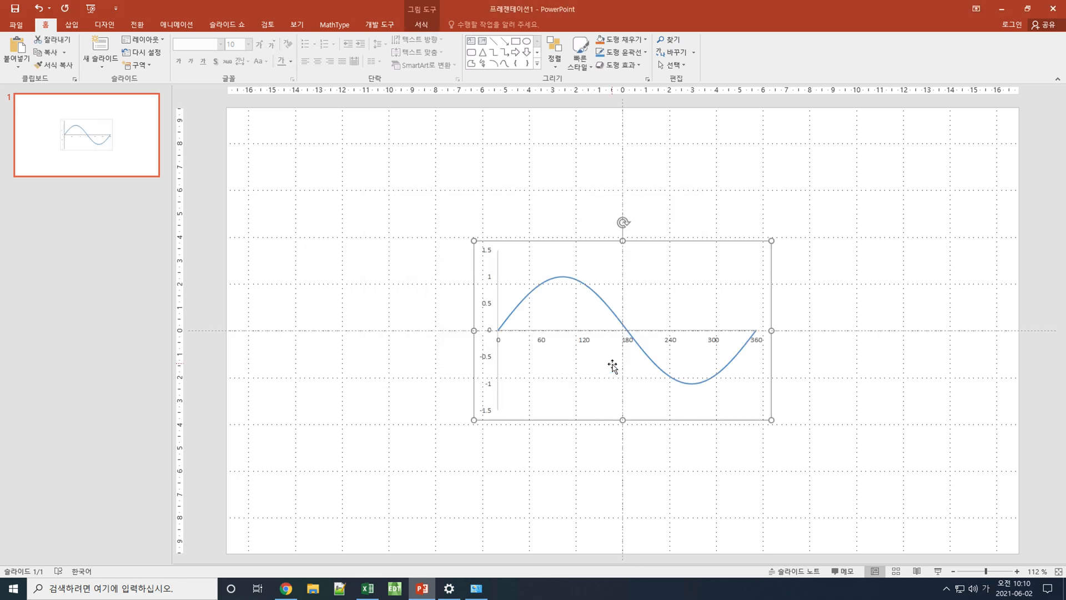
# Enlarge the pasted sine picture to about 17 cm wide and move it so the wave's axis lies on the slide's horizontal center guide.
pyautogui.click(471, 436)
pyautogui.click(496, 398)
pyautogui.moveTo(474, 420); pyautogui.dragTo(261, 560)
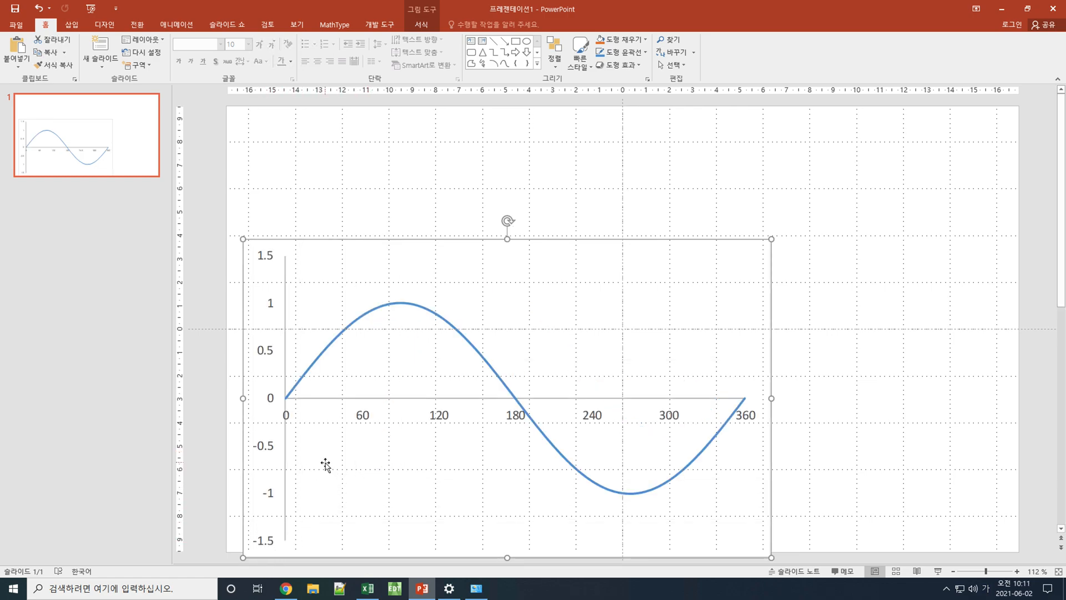
pyautogui.hotkey('ctrl', 'z')
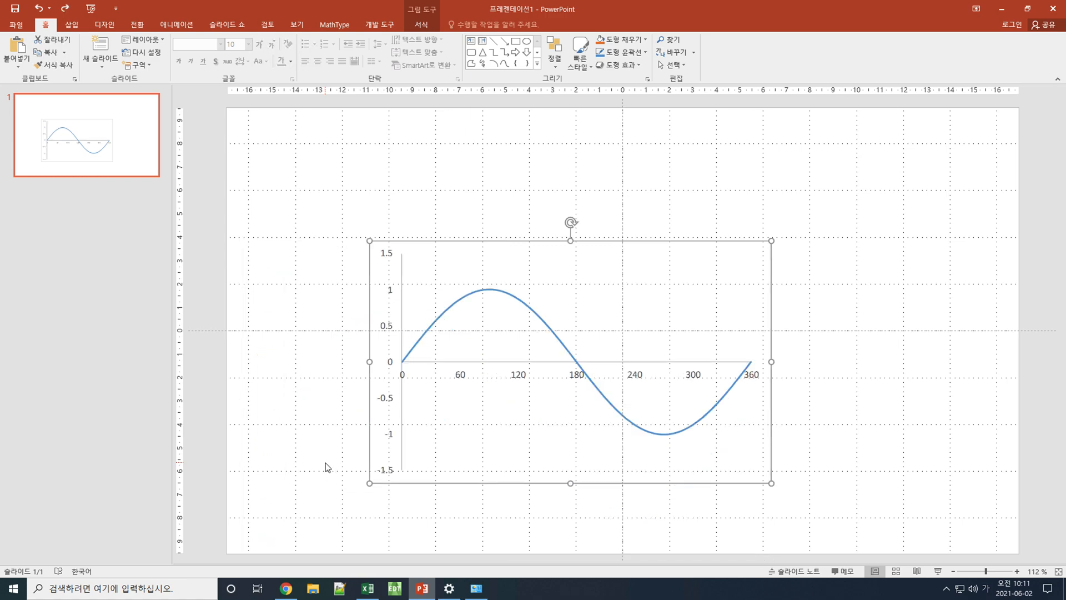
pyautogui.moveTo(404, 376); pyautogui.dragTo(444, 351)
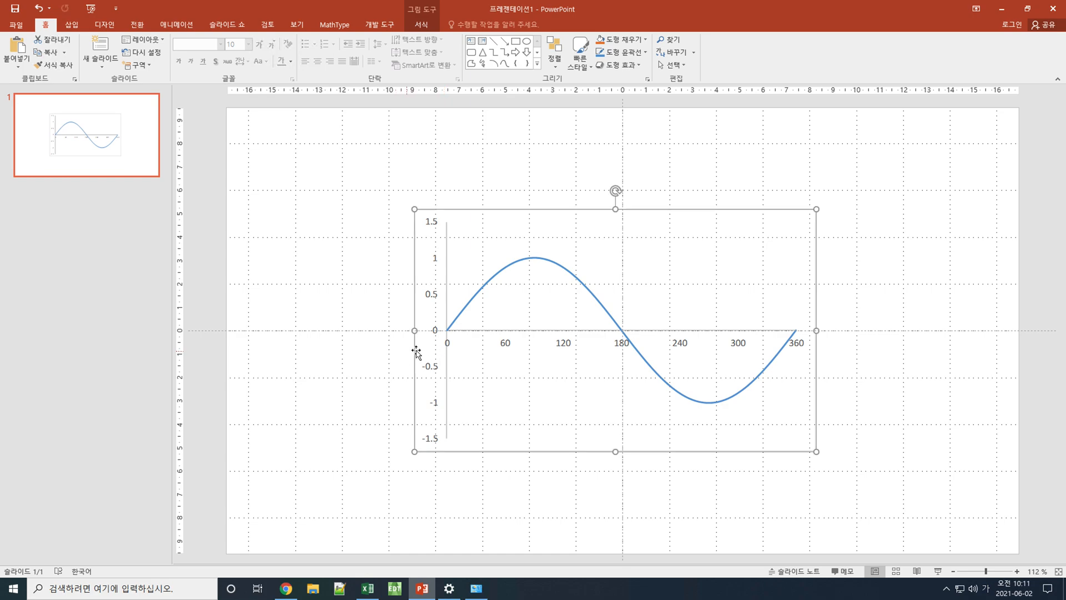
pyautogui.click(375, 349)
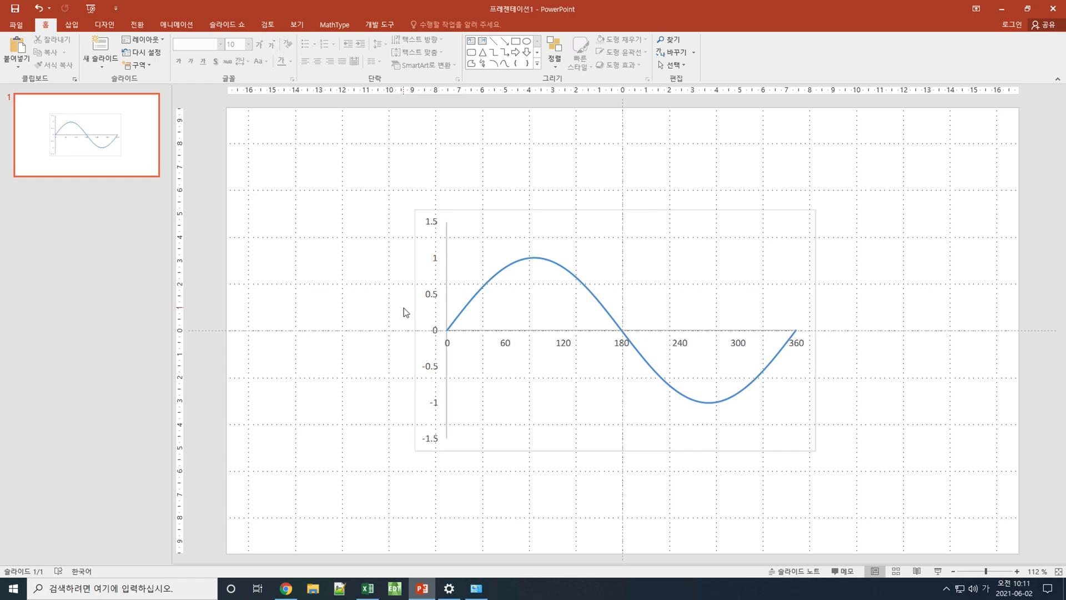
# Ungroup the sine picture, converting it to a Microsoft Office drawing object.
pyautogui.click(447, 265)
pyautogui.rightClick(447, 265)
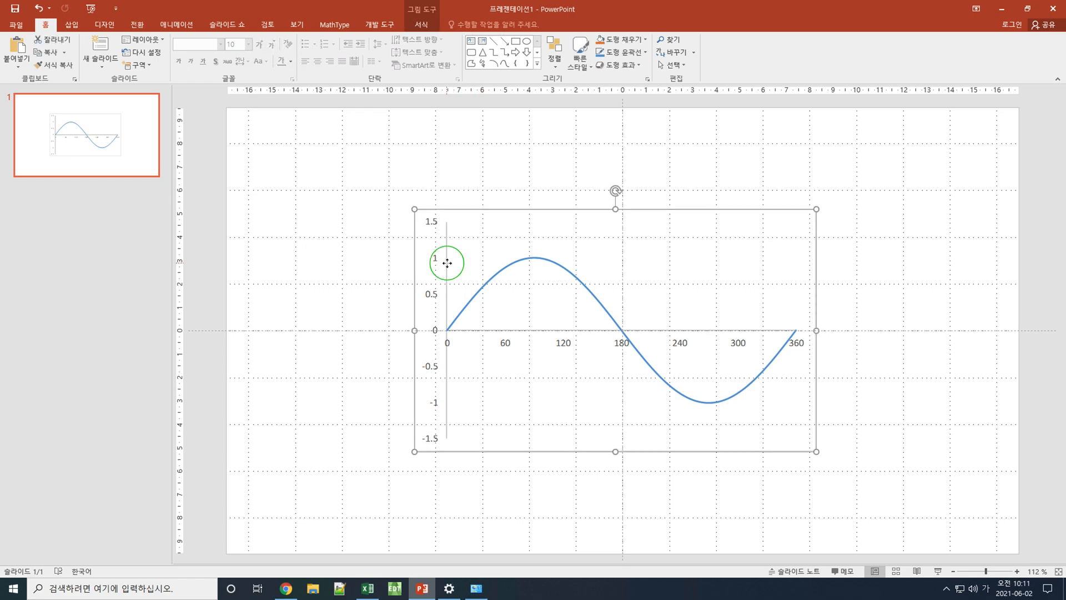
pyautogui.click(363, 261)
pyautogui.rightClick(449, 265)
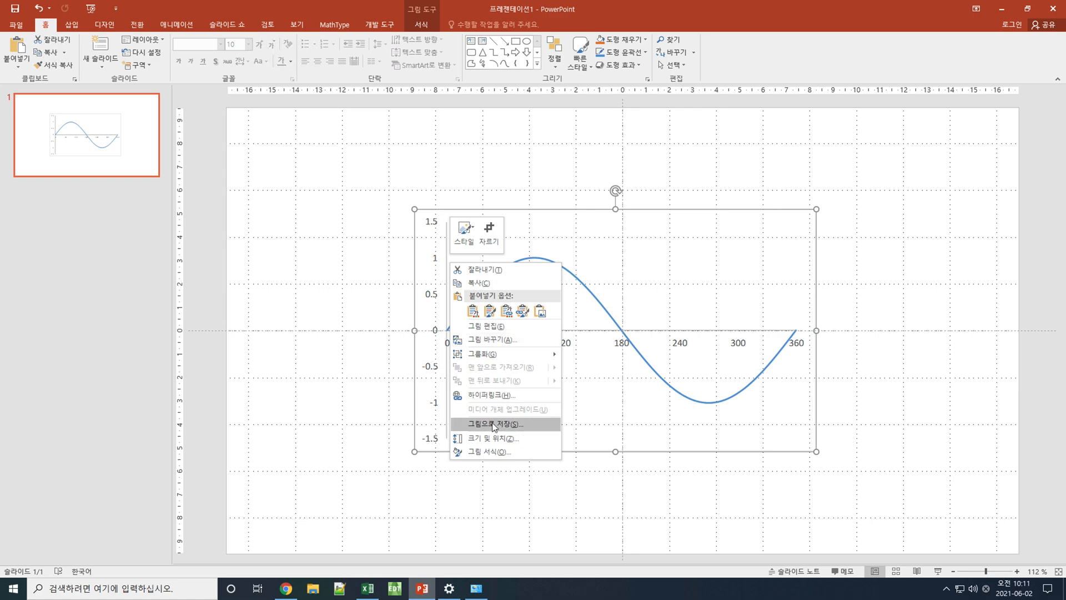
pyautogui.moveTo(498, 355)
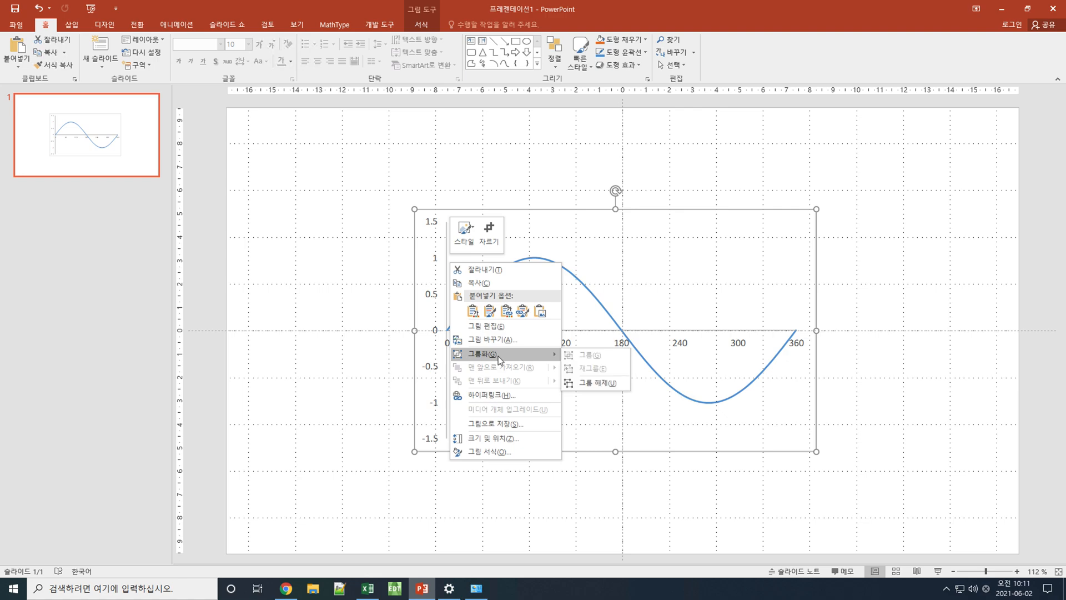
pyautogui.click(593, 384)
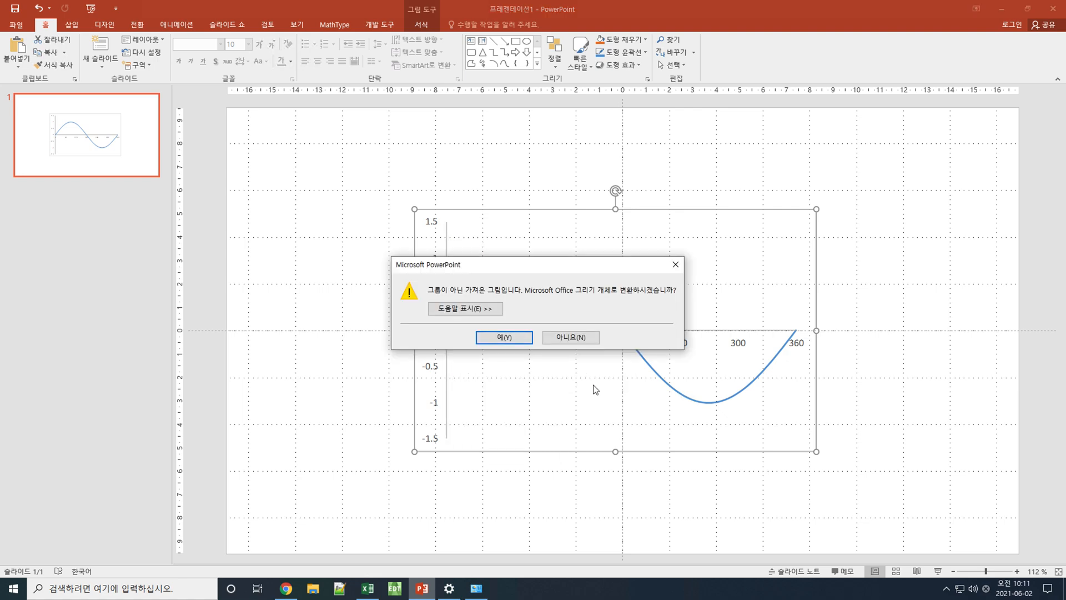
pyautogui.click(508, 339)
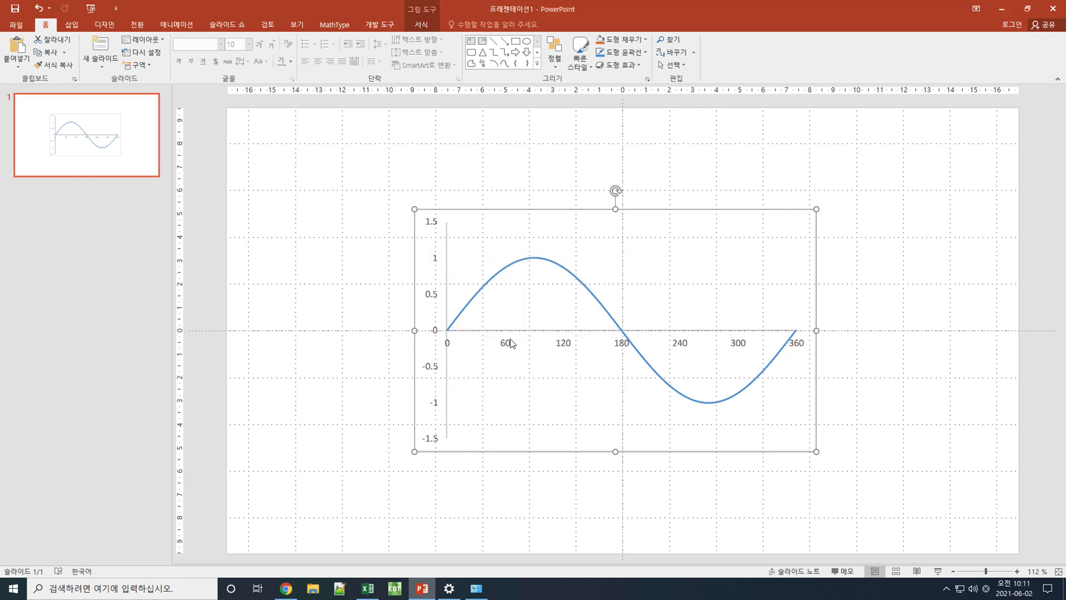
pyautogui.click(447, 331)
pyautogui.moveTo(448, 331); pyautogui.dragTo(390, 332)
pyautogui.hotkey('ctrl', 'z')
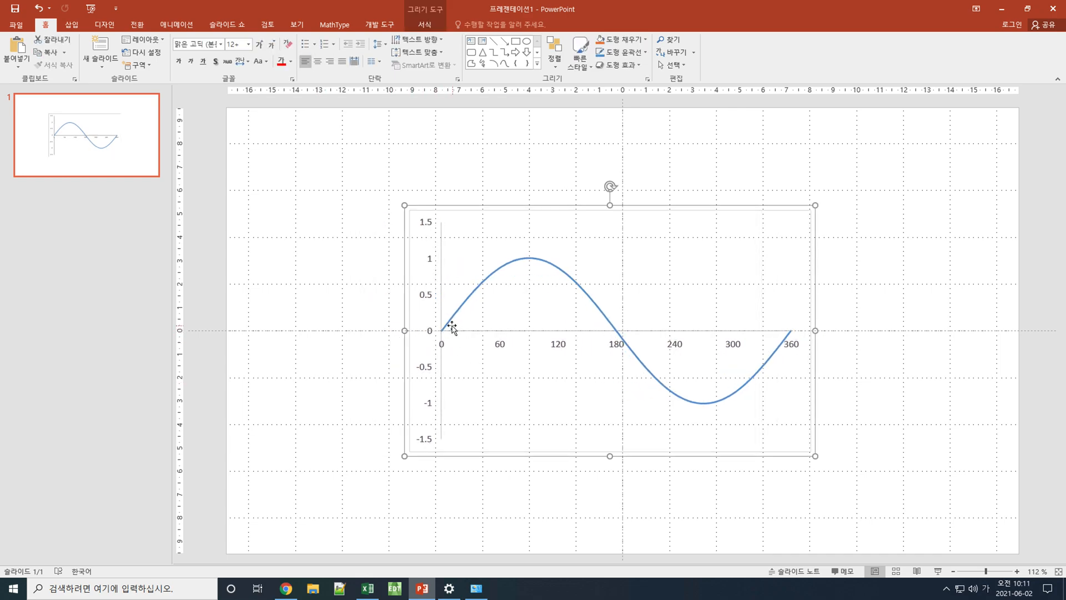
# Ungroup the converted sine drawing again into its individual shapes.
pyautogui.rightClick(451, 323)
pyautogui.moveTo(533, 385)
pyautogui.click(578, 408)
pyautogui.click(289, 373)
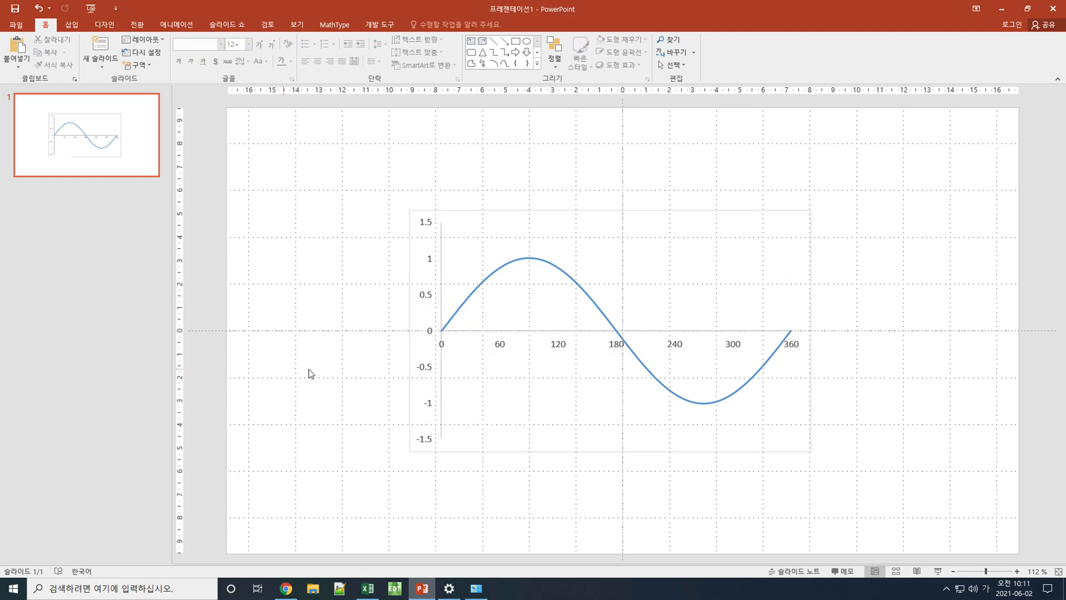
# Pull the vertical axis line out of the ungrouped drawing and delete it.
pyautogui.click(428, 326)
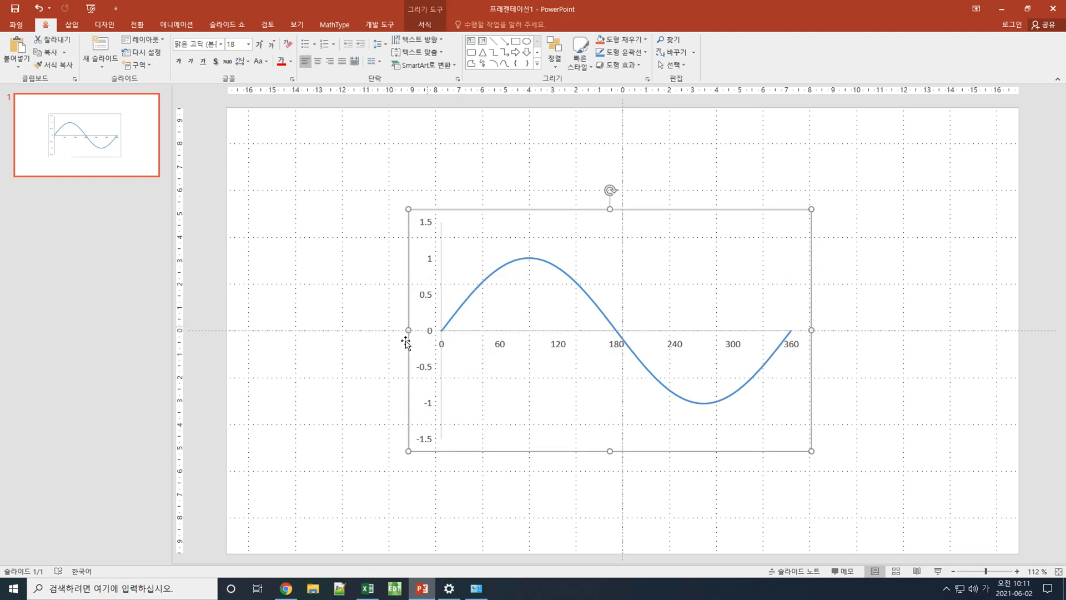
pyautogui.click(438, 371)
pyautogui.click(443, 376)
pyautogui.moveTo(441, 327); pyautogui.dragTo(416, 301)
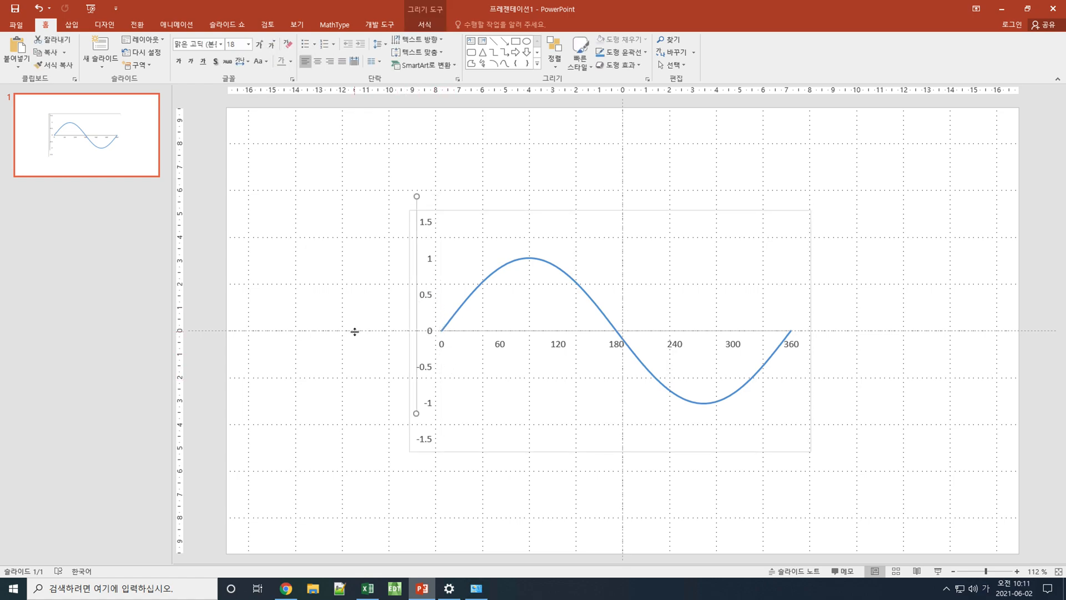
pyautogui.press('Delete')
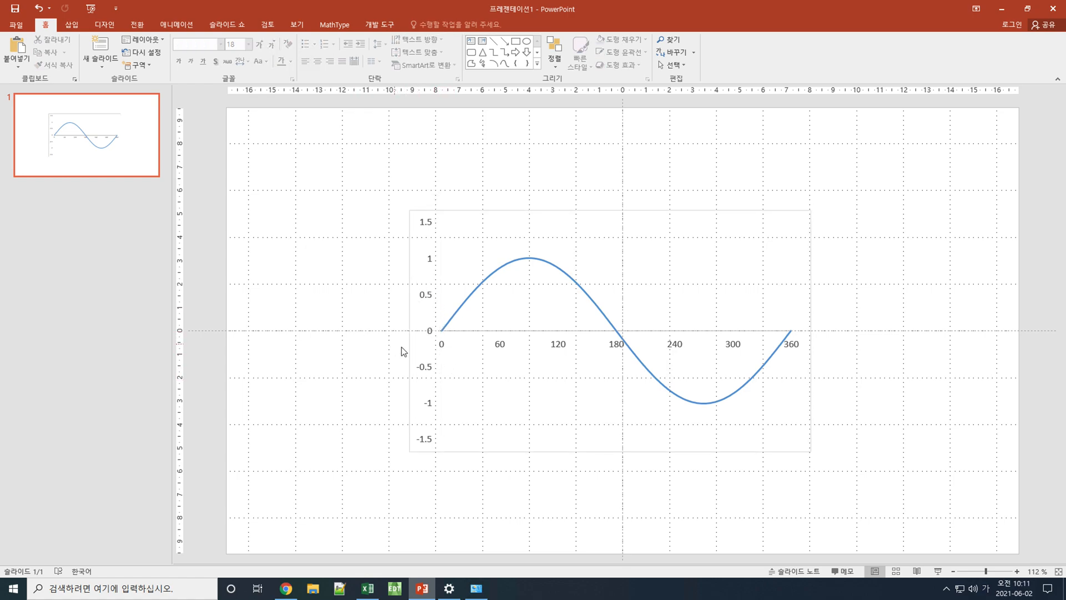
# Move the sine curve up out of the chart area and delete all remaining axis, label and frame shapes.
pyautogui.click(458, 310)
pyautogui.moveTo(457, 311); pyautogui.dragTo(345, 143)
pyautogui.moveTo(288, 200); pyautogui.dragTo(937, 521)
pyautogui.press('Delete')
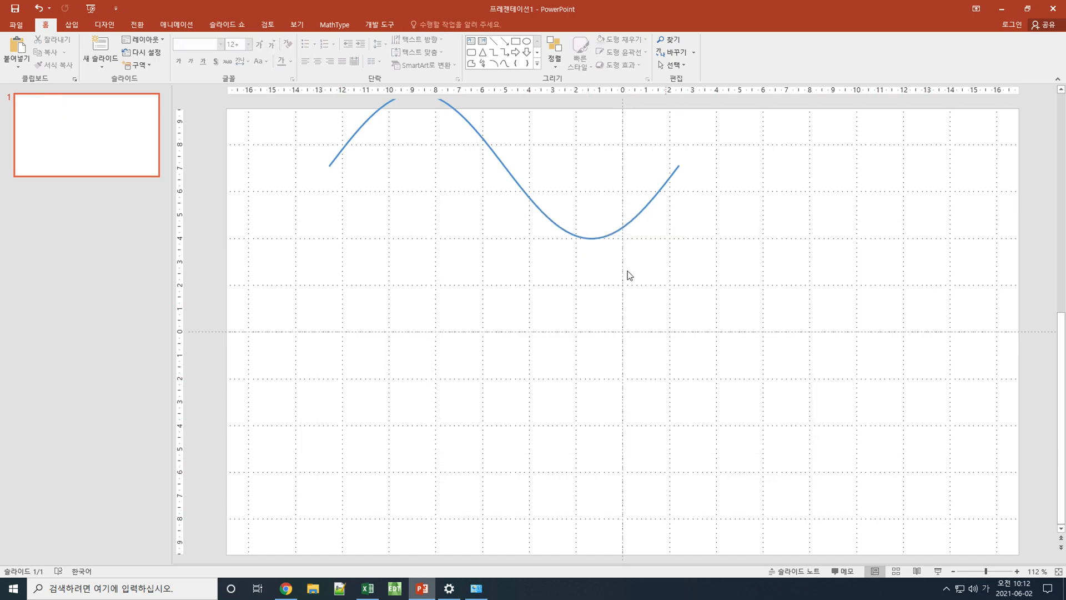
# Move the sine curve to the slide's center and shrink it to about 6 cm wide and 2.1 cm high.
pyautogui.moveTo(556, 225); pyautogui.dragTo(658, 391)
pyautogui.moveTo(780, 331); pyautogui.dragTo(570, 332)
pyautogui.moveTo(500, 403); pyautogui.dragTo(645, 350)
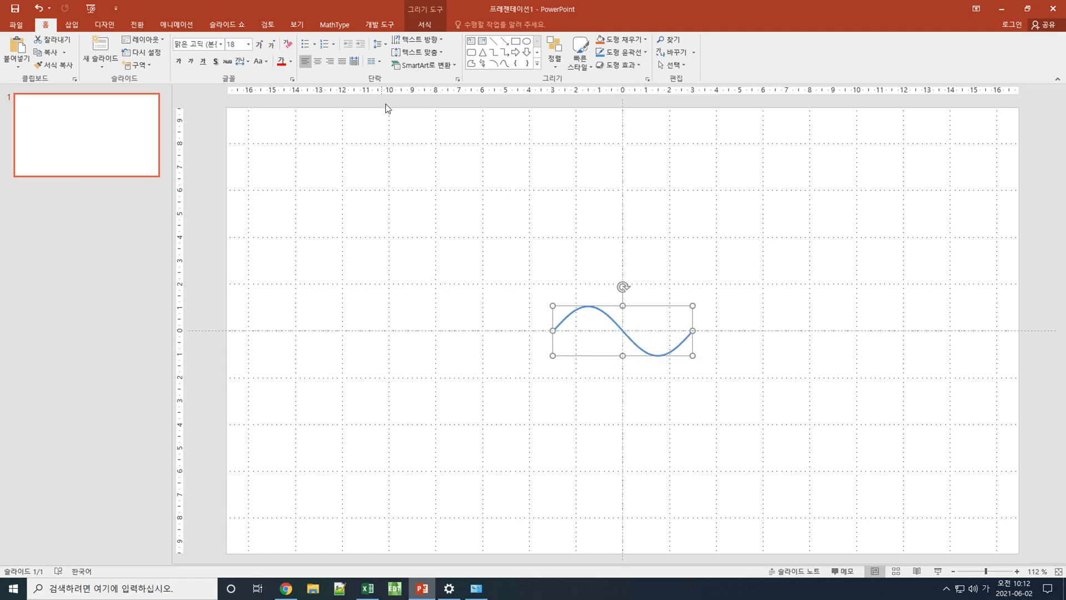
# Open the sine curve's shape formatting and recolor its line, trying standard red before choosing standard green.
pyautogui.click(425, 25)
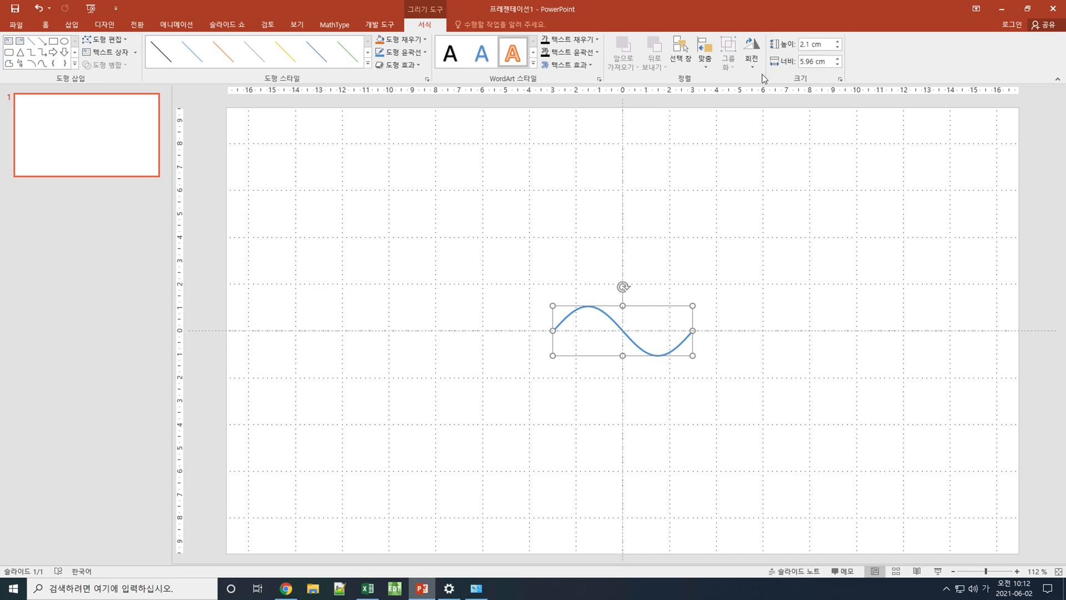
pyautogui.click(839, 79)
pyautogui.click(925, 131)
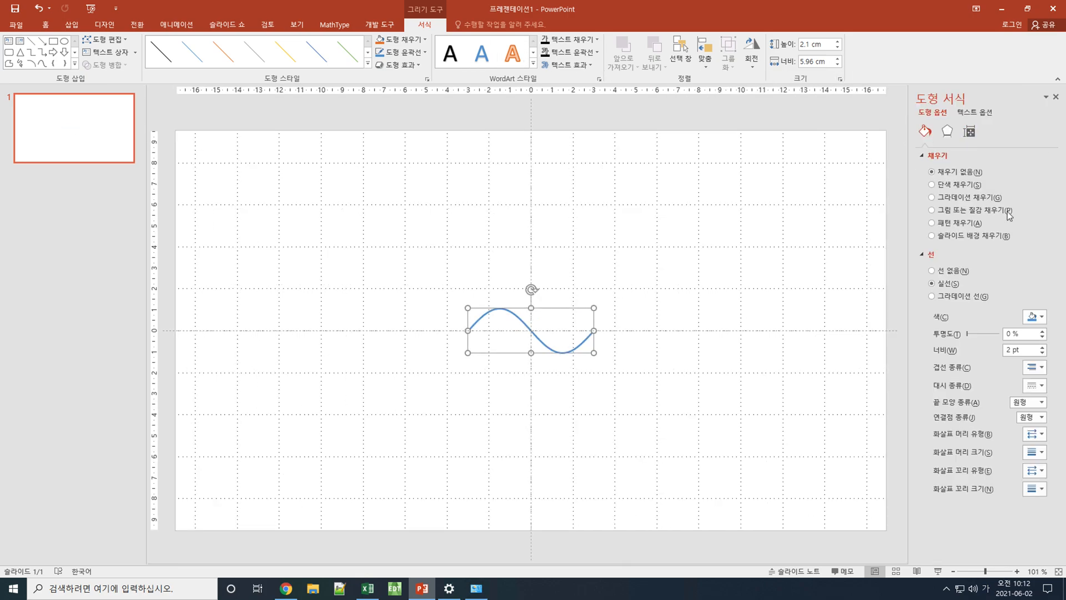
pyautogui.click(1034, 318)
pyautogui.click(983, 405)
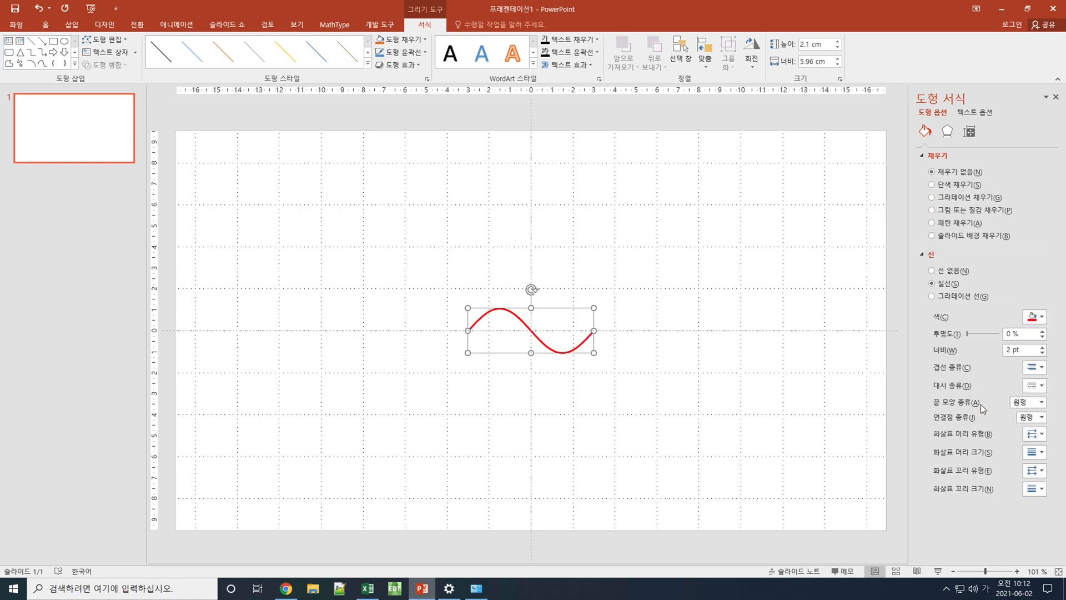
pyautogui.click(1035, 317)
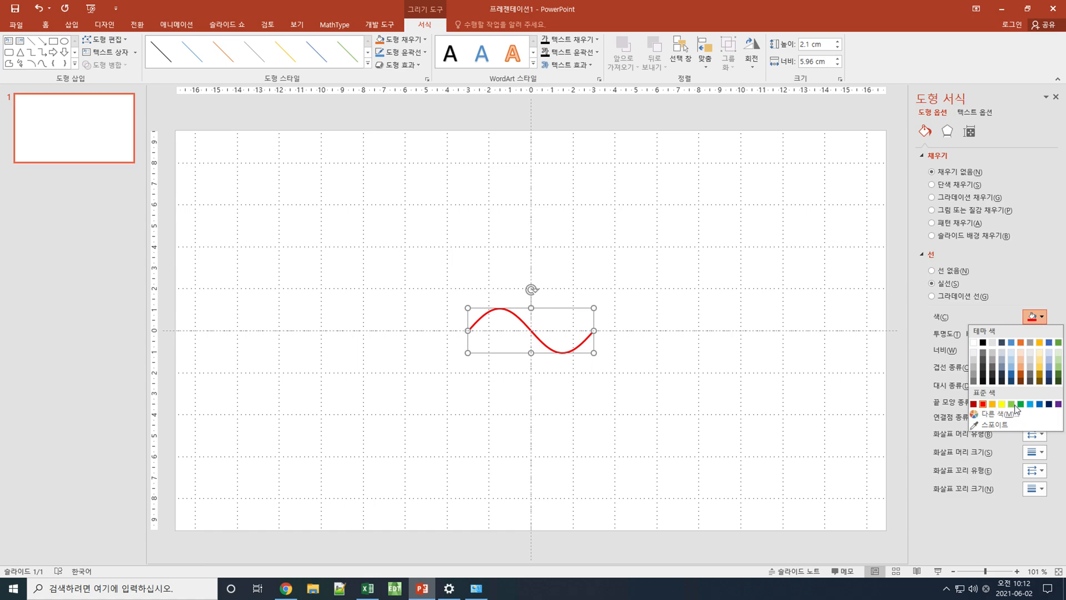
pyautogui.click(1020, 405)
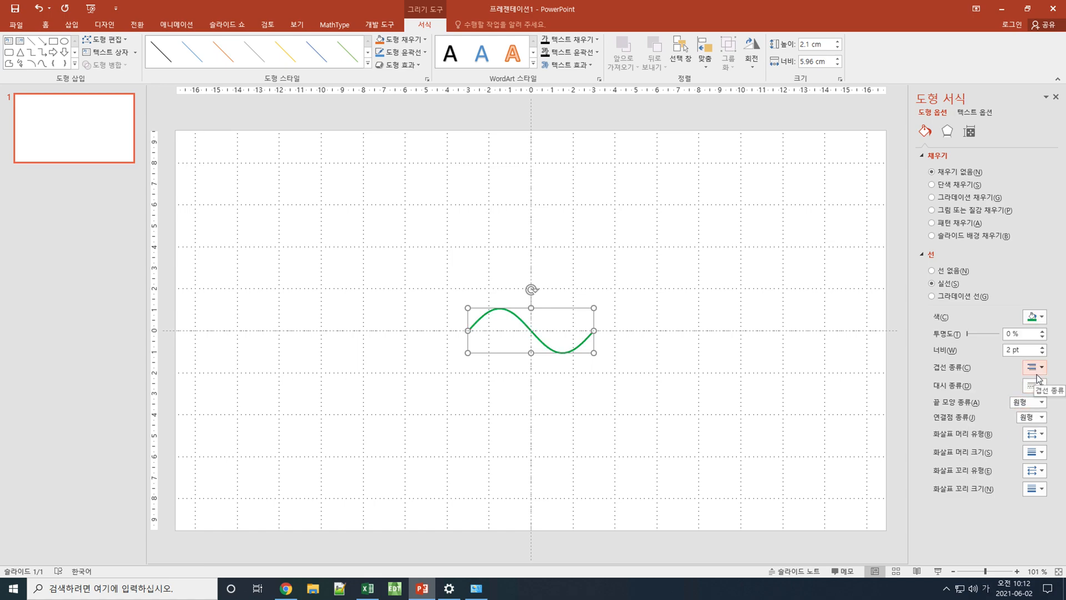
# Set the green sine curve's dash type to round dots, keeping the curve selected.
pyautogui.click(1036, 383)
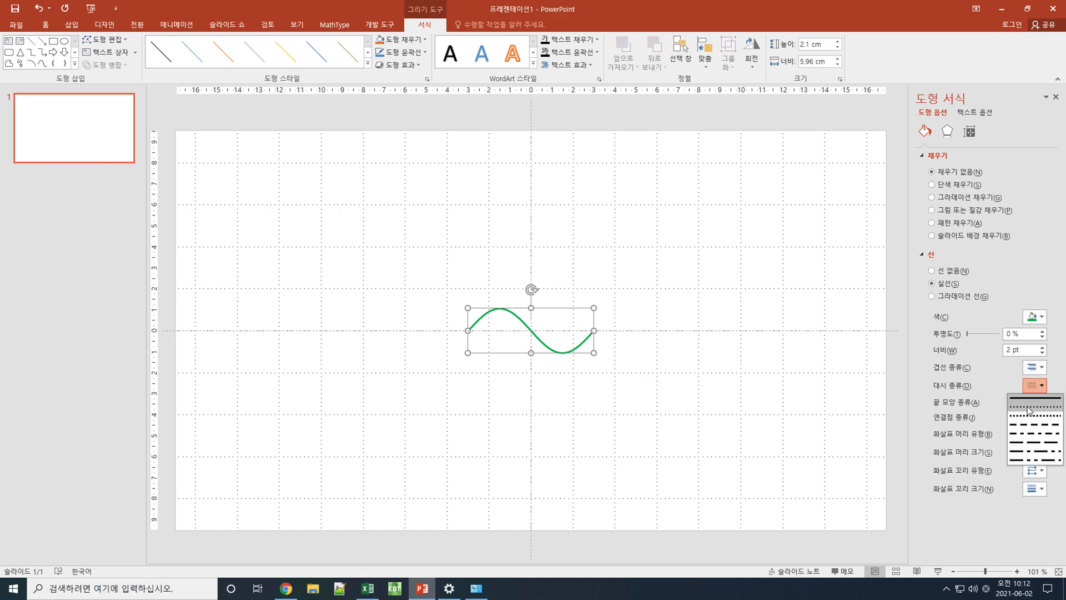
pyautogui.click(1034, 409)
pyautogui.click(738, 368)
pyautogui.click(574, 346)
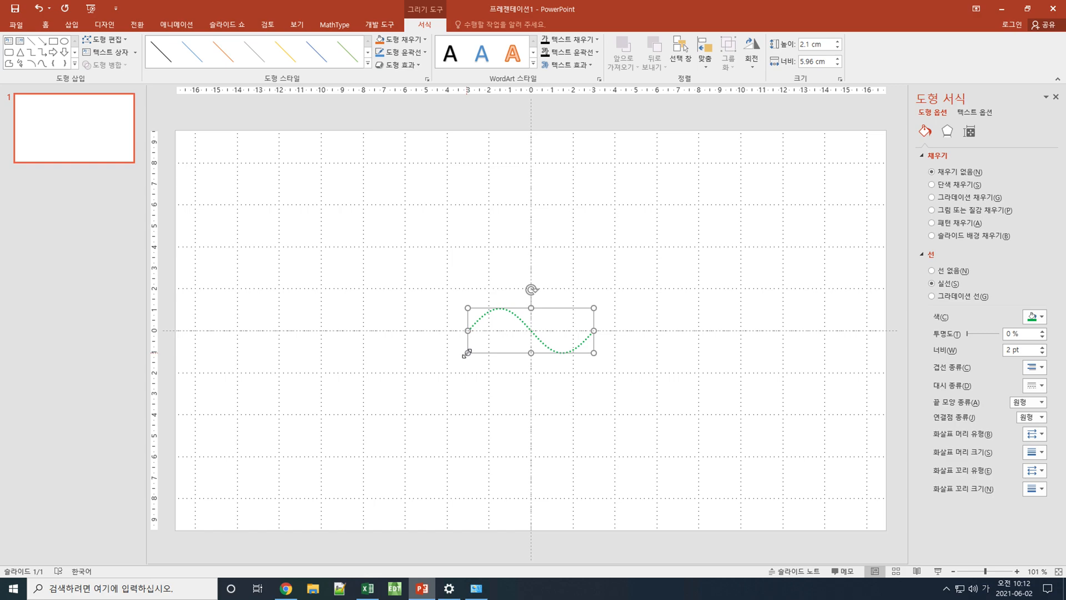
# Enlarge the dotted sine curve about its center to about 16.1 by 5.7 cm and shift it horizontally to start at the slide's vertical centerline.
pyautogui.moveTo(468, 353); pyautogui.dragTo(376, 391)
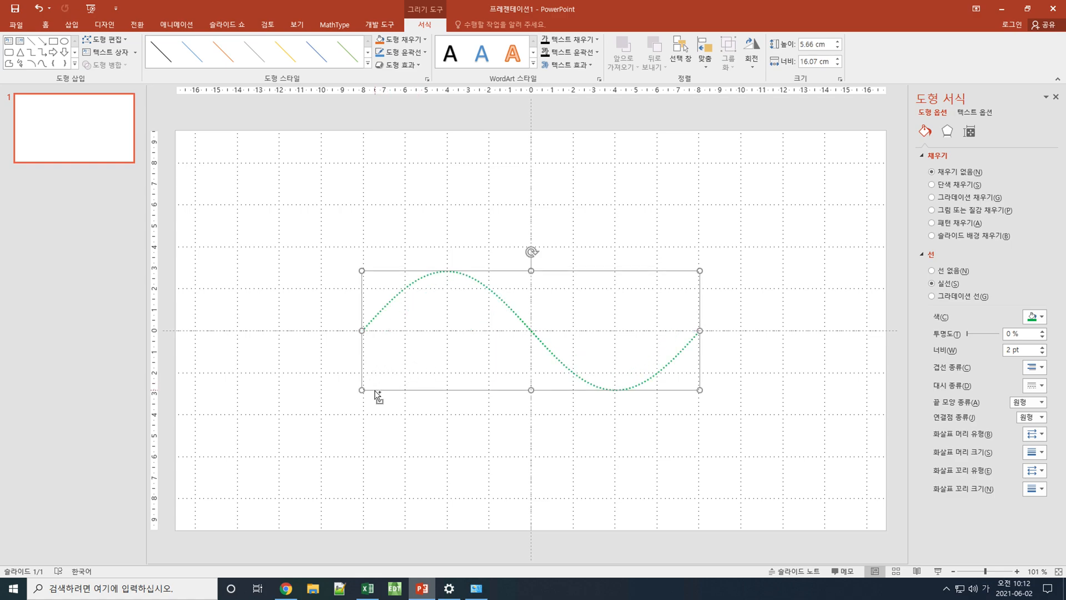
pyautogui.click(540, 434)
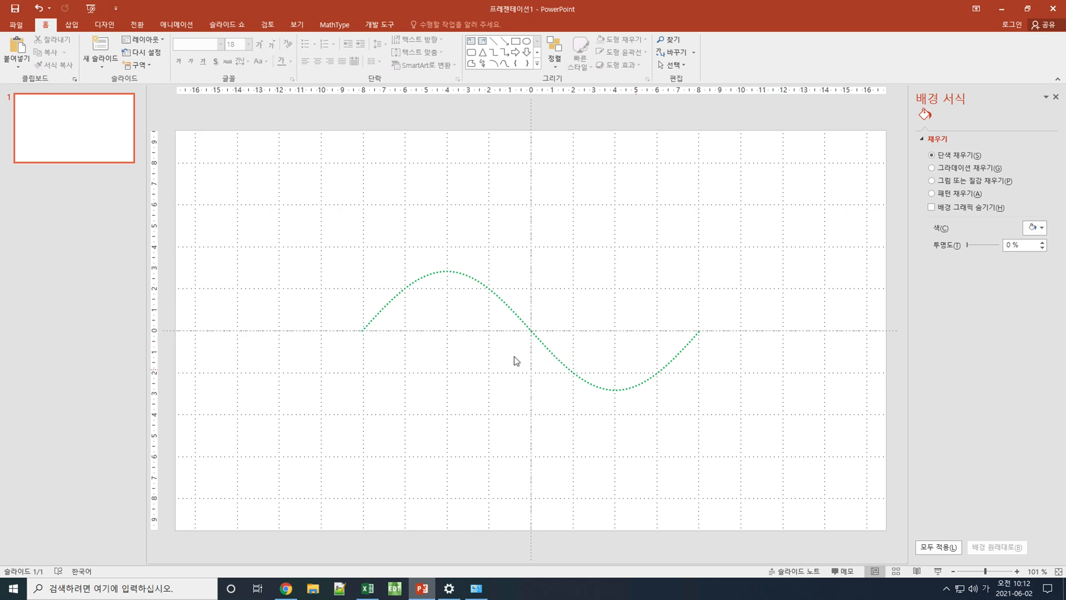
pyautogui.click(381, 312)
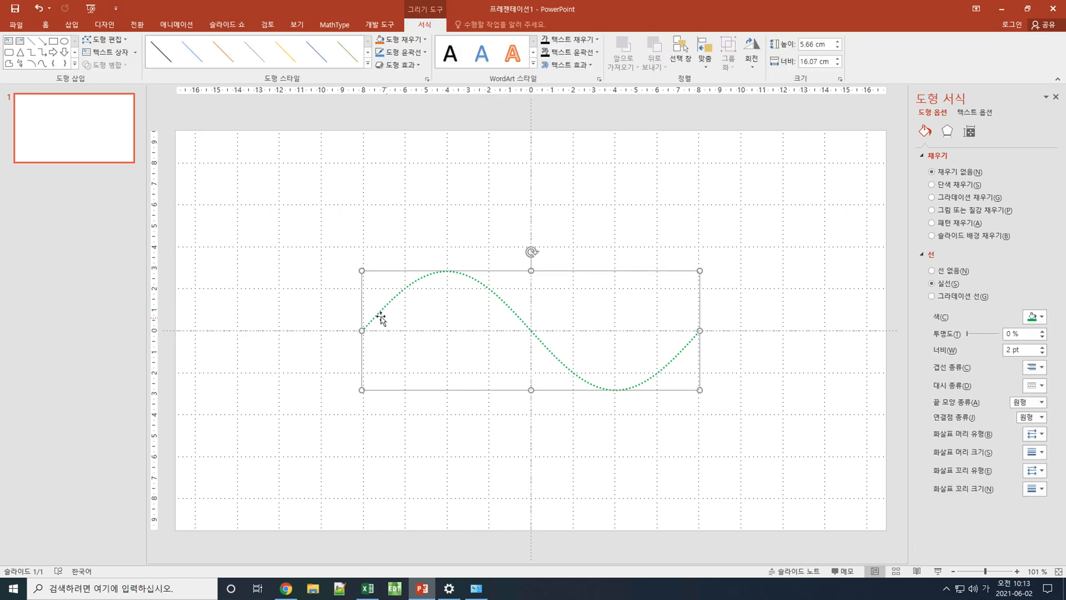
pyautogui.moveTo(376, 311); pyautogui.dragTo(565, 313)
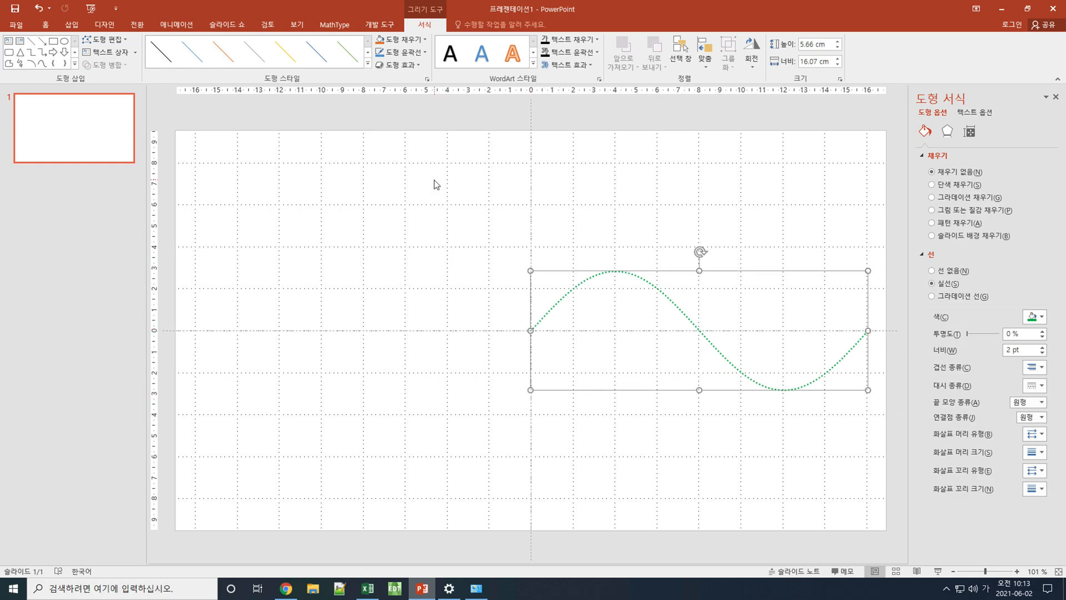
# Cover the sine curve with a rectangle about 20 cm wide and 5.9 cm high, with white fill and white outline.
pyautogui.click(54, 42)
pyautogui.moveTo(430, 273); pyautogui.dragTo(849, 398)
pyautogui.moveTo(439, 344); pyautogui.dragTo(542, 333)
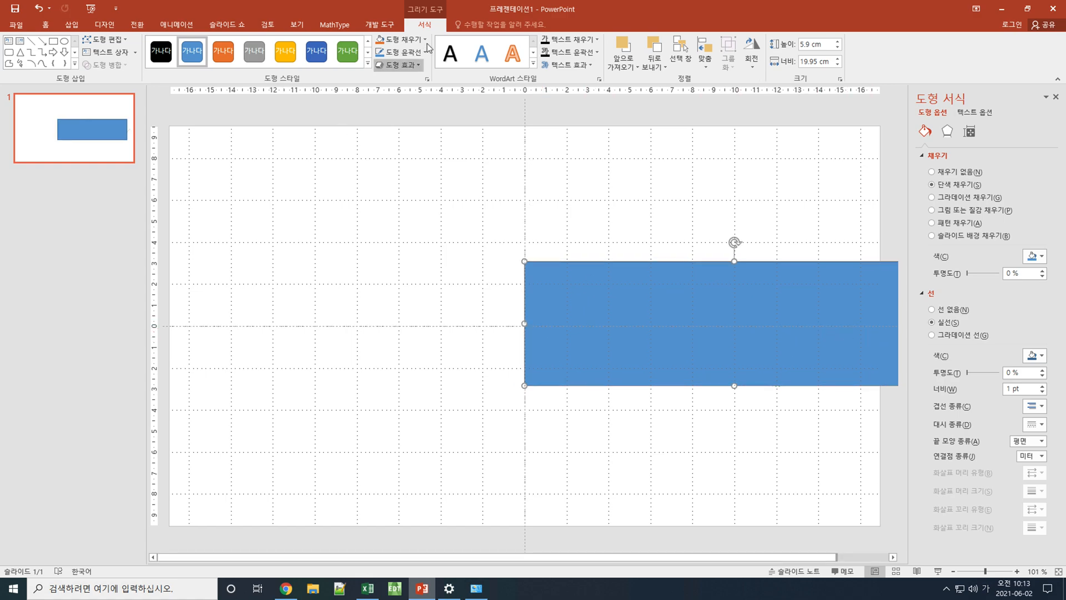
pyautogui.click(394, 41)
pyautogui.click(381, 64)
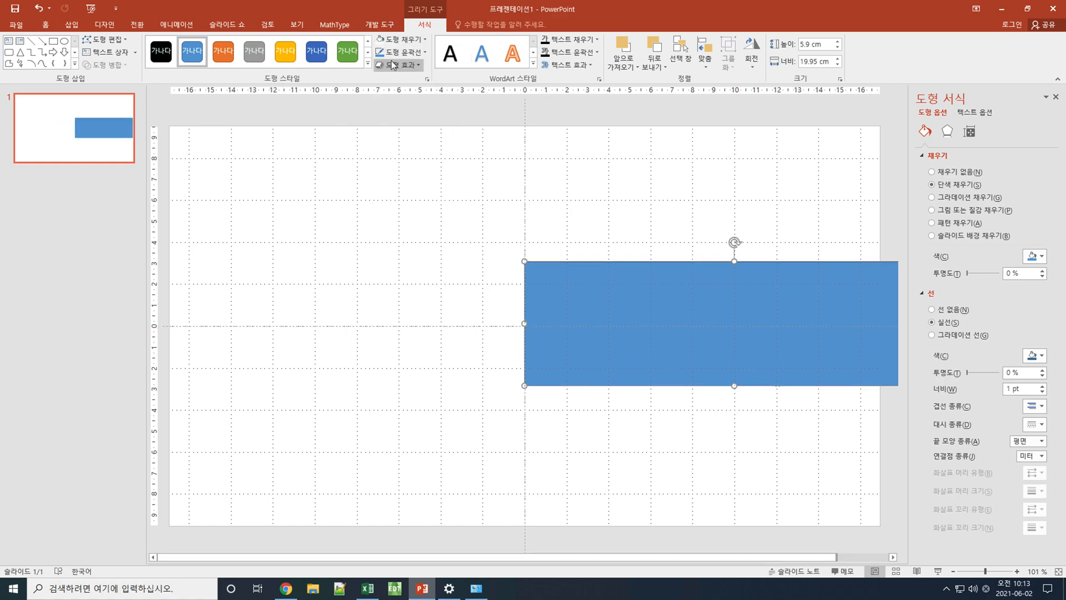
pyautogui.click(401, 52)
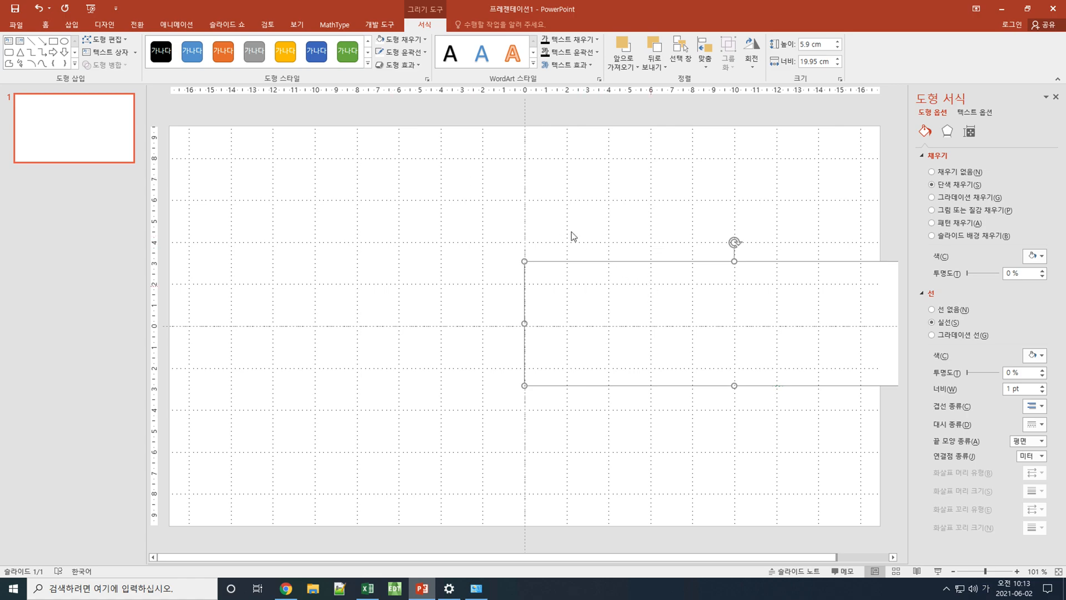
# Add a line motion path to the white rectangle and redirect its end point nearly horizontally toward the slide's right edge.
pyautogui.click(188, 28)
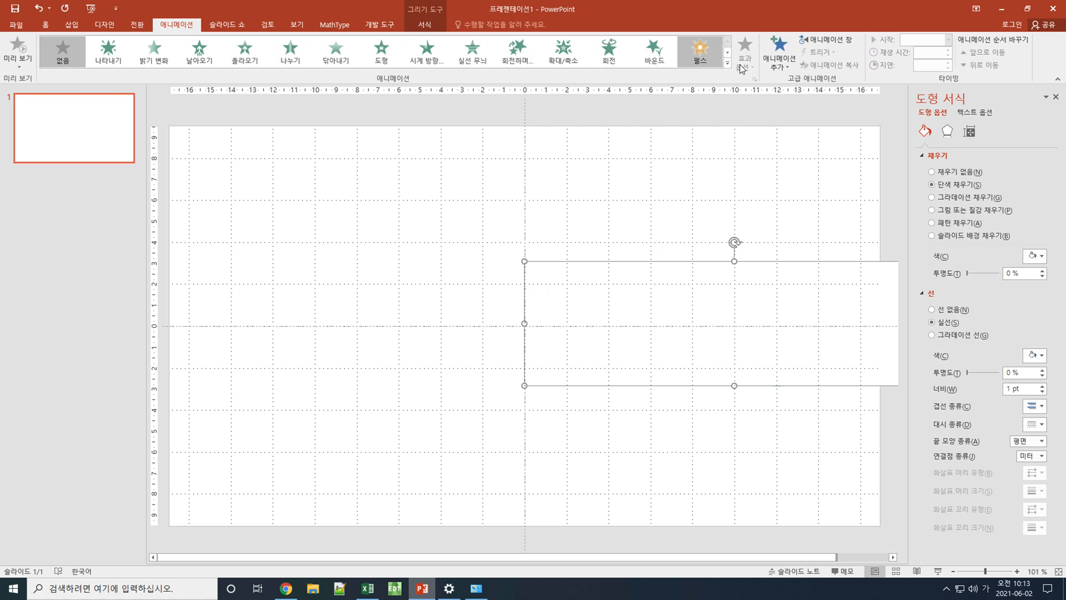
pyautogui.click(779, 58)
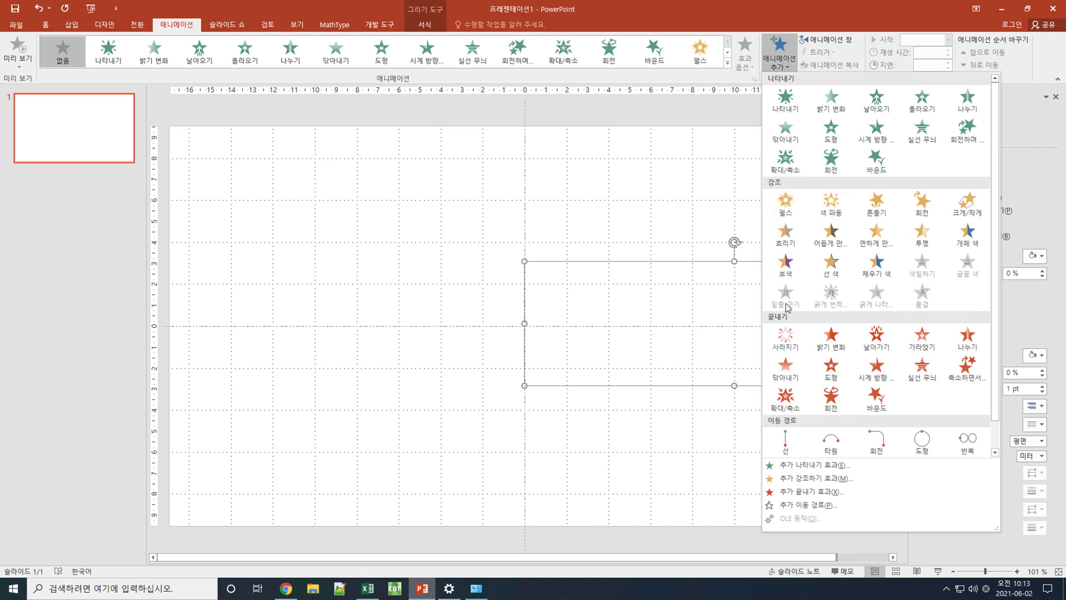
pyautogui.click(784, 449)
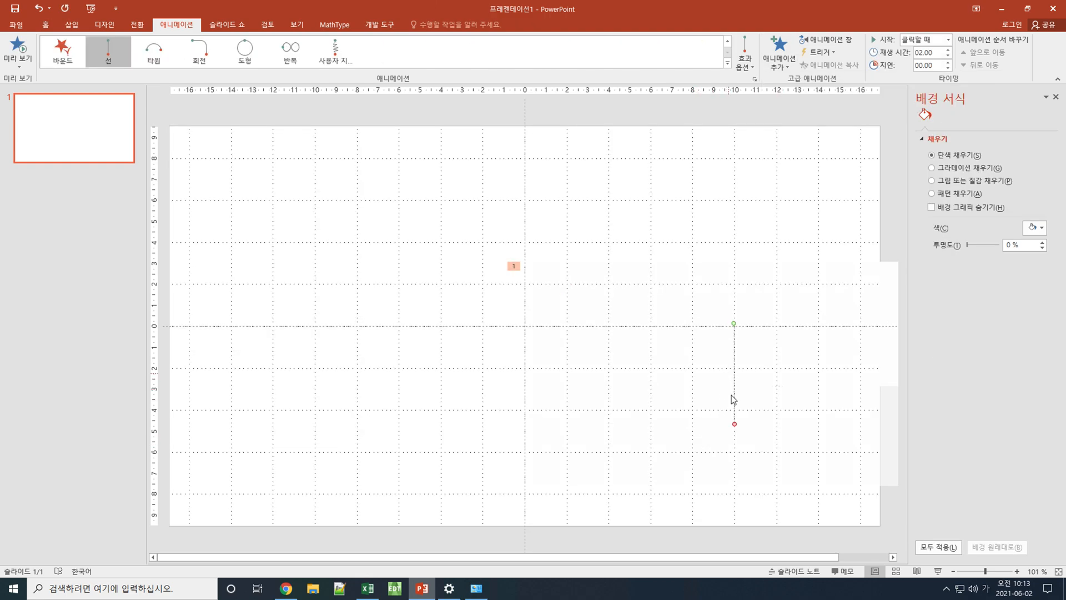
pyautogui.moveTo(734, 425); pyautogui.dragTo(878, 322)
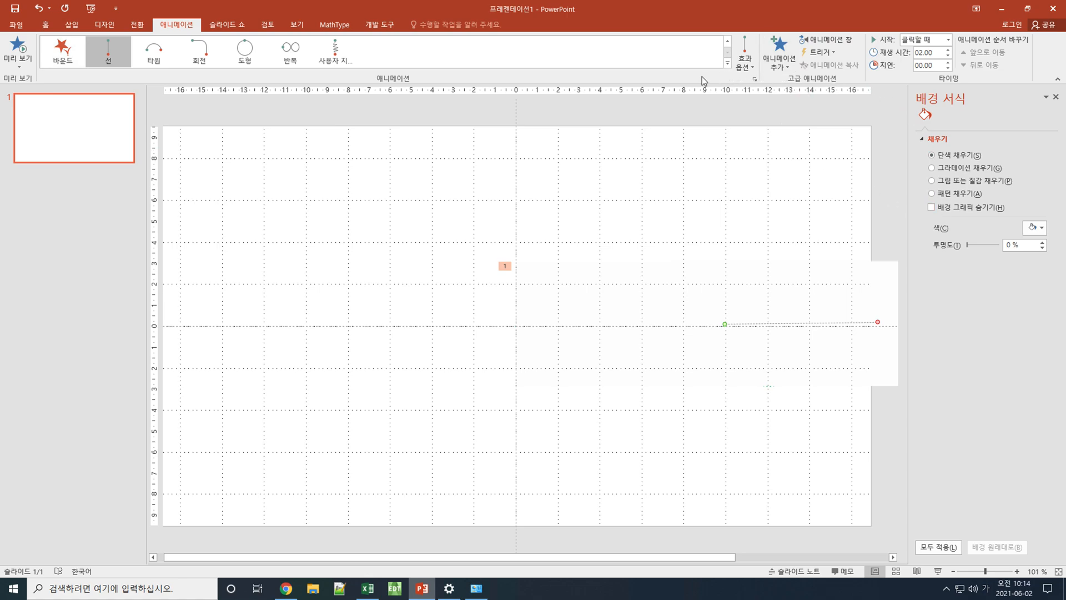
# Play the rectangle's motion animation from the animation list, and delete the white covering rectangle.
pyautogui.click(827, 39)
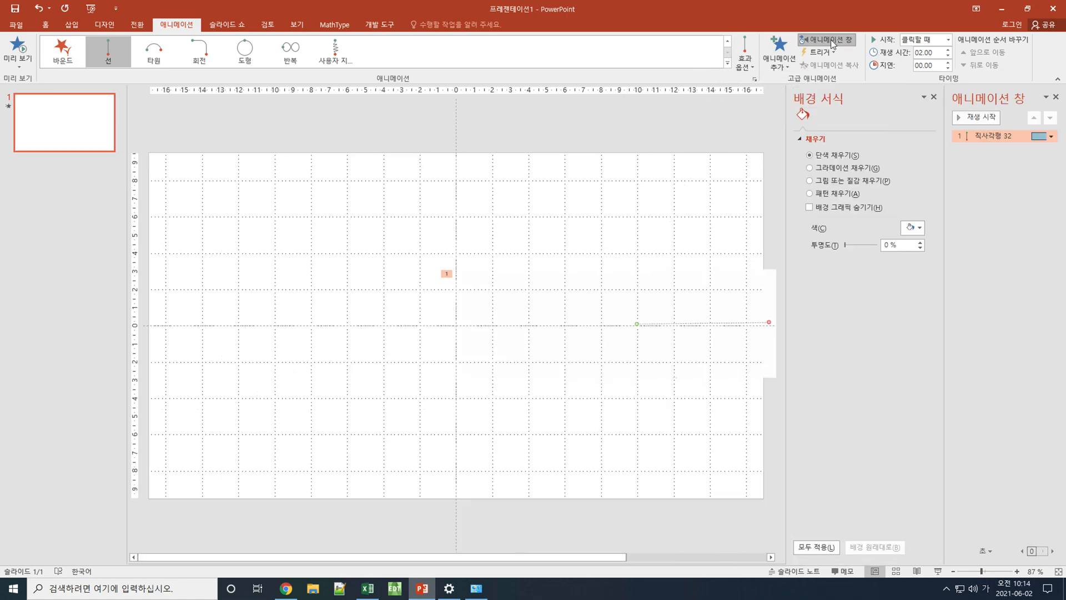
pyautogui.click(960, 118)
pyautogui.click(550, 318)
pyautogui.press('Delete')
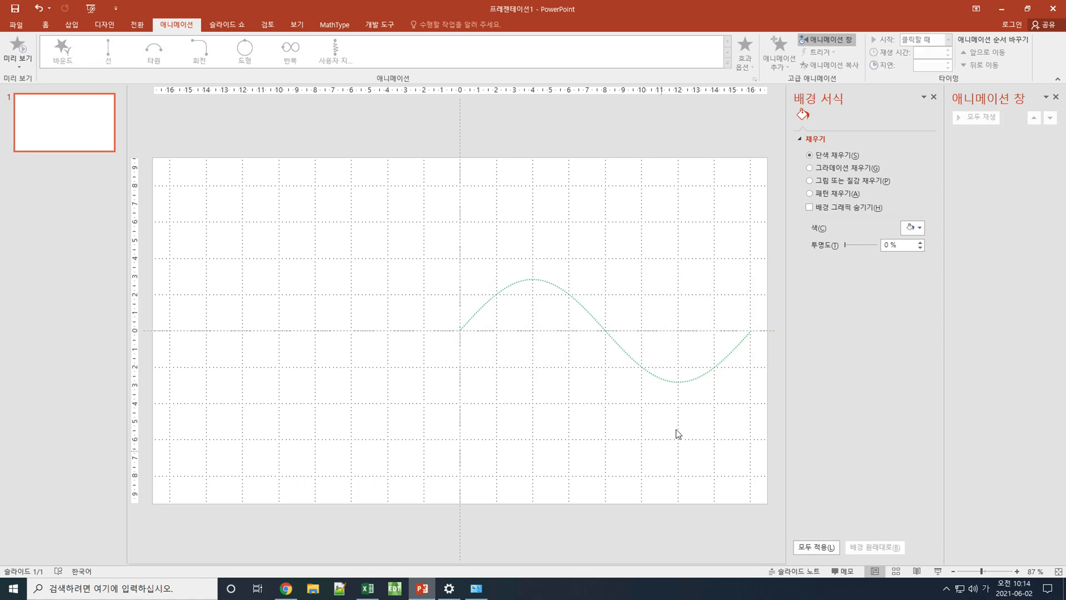